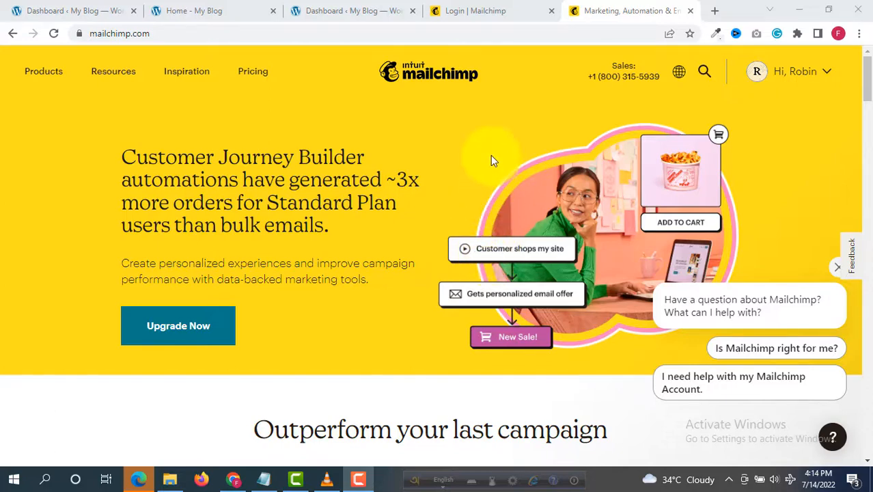
Step: Log in to Mailchimp with the autofilled credentials, then bring up the blog's home page tab
{"action": "left_click", "coordinate": [476, 6]}
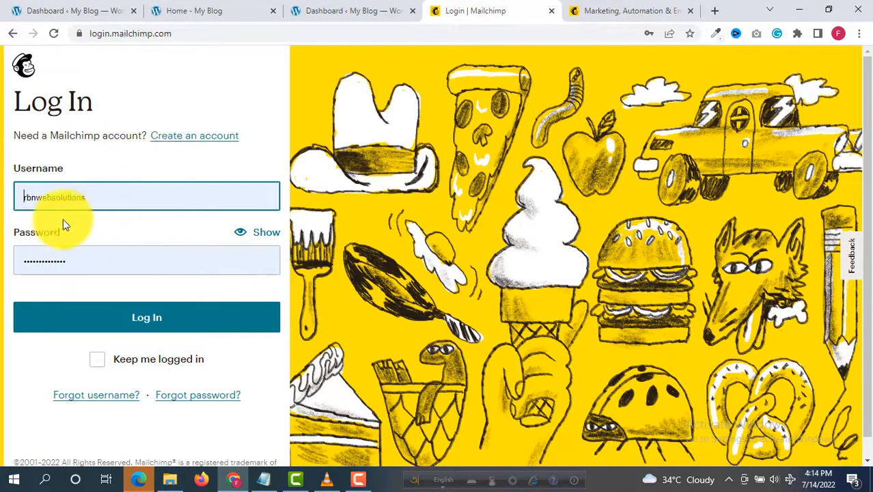
{"action": "left_click", "coordinate": [58, 198]}
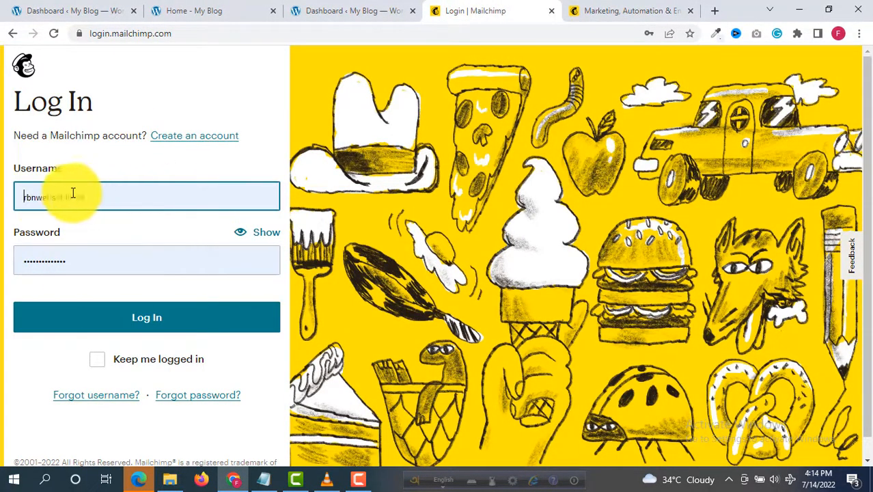
{"action": "left_click", "coordinate": [171, 328]}
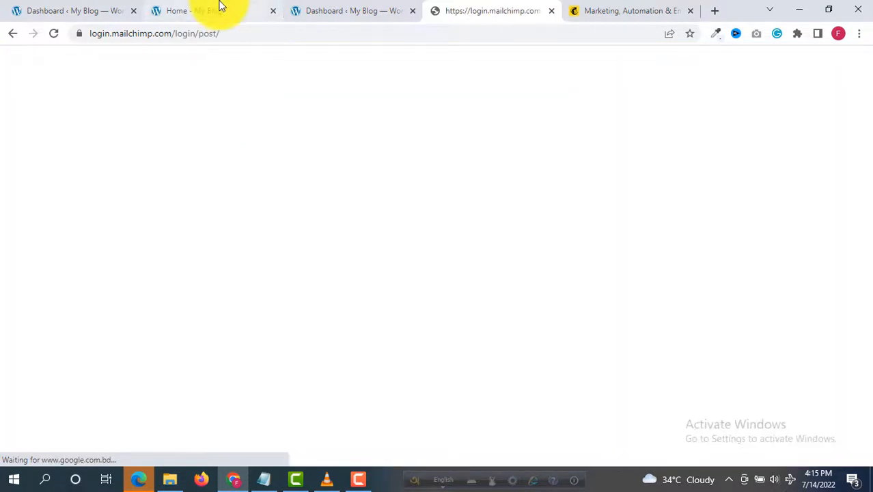
{"action": "left_click", "coordinate": [217, 9]}
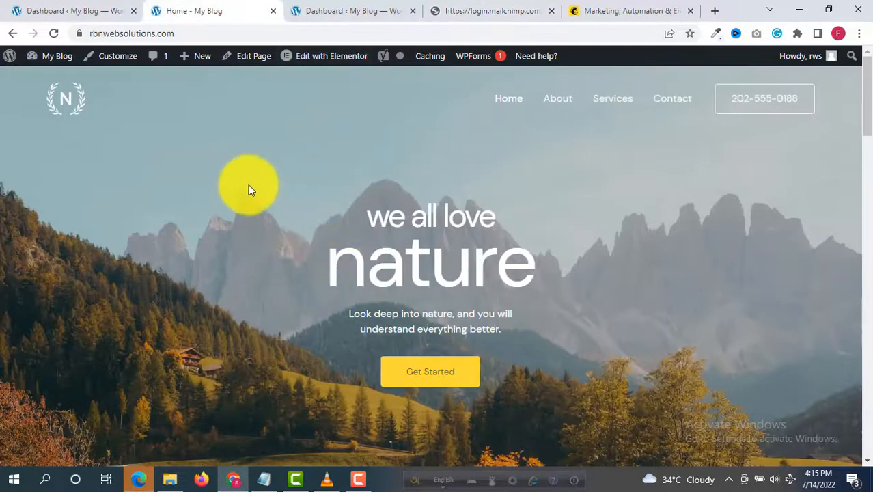
Step: Look over the WordPress home page down to the QUESTIONS? section and back, then return to Mailchimp
{"action": "scroll", "coordinate": [248, 185], "scroll_direction": "down", "scroll_amount": 15}
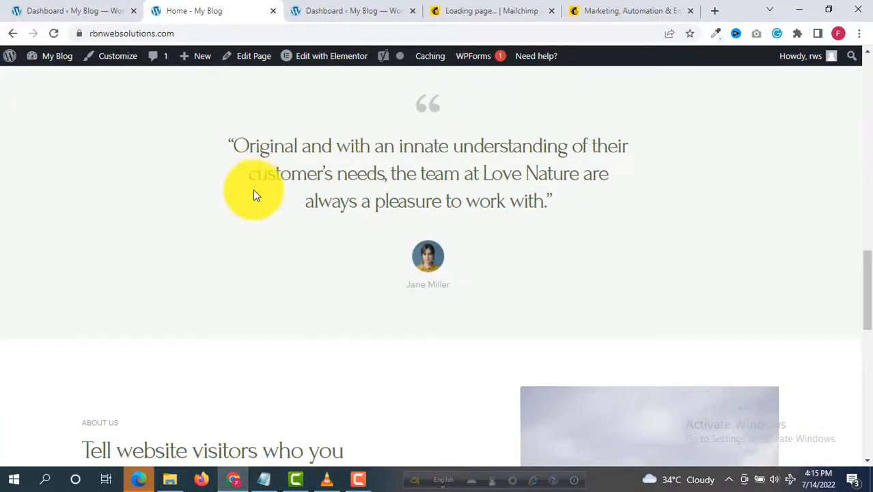
{"action": "scroll", "coordinate": [253, 193], "scroll_direction": "down", "scroll_amount": 9}
{"action": "scroll", "coordinate": [419, 175], "scroll_direction": "up", "scroll_amount": 2}
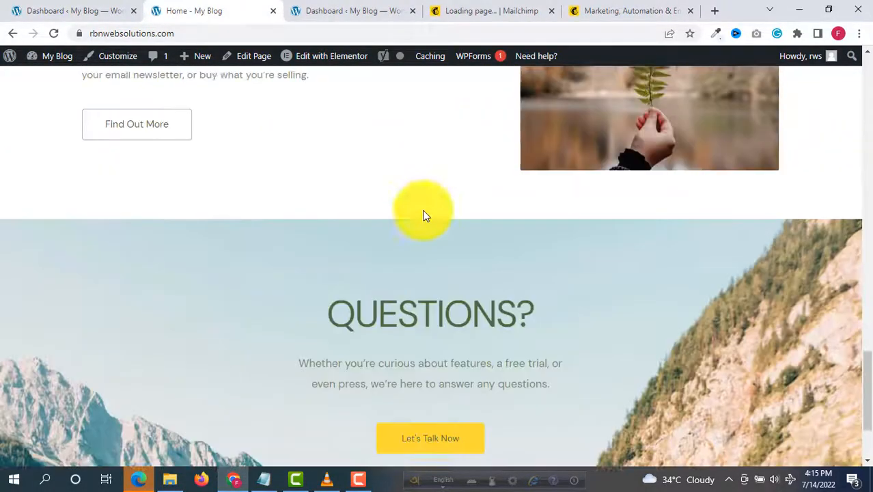
{"action": "scroll", "coordinate": [368, 131], "scroll_direction": "up", "scroll_amount": 3}
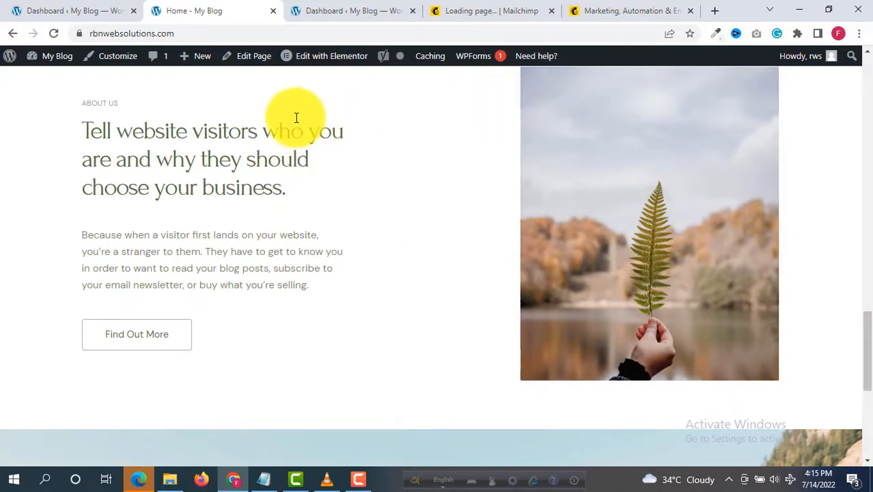
{"action": "scroll", "coordinate": [296, 117], "scroll_direction": "up", "scroll_amount": 10}
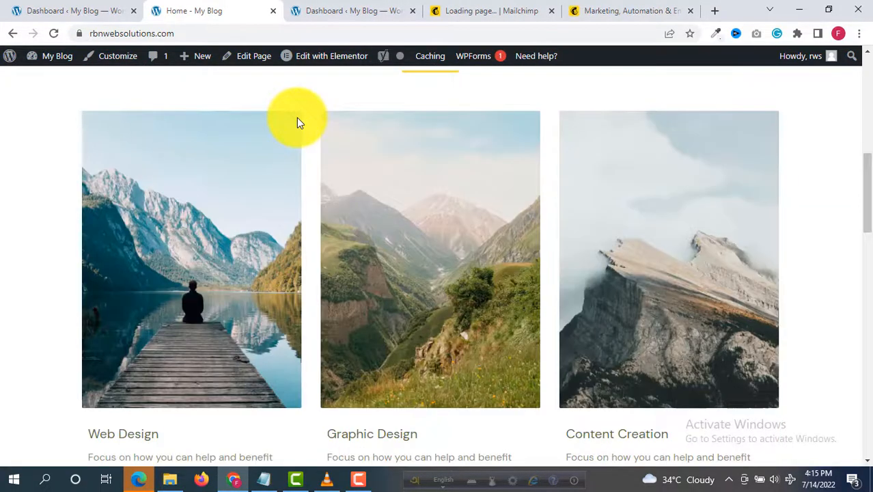
{"action": "scroll", "coordinate": [297, 122], "scroll_direction": "up", "scroll_amount": 5}
{"action": "scroll", "coordinate": [303, 123], "scroll_direction": "up", "scroll_amount": 3}
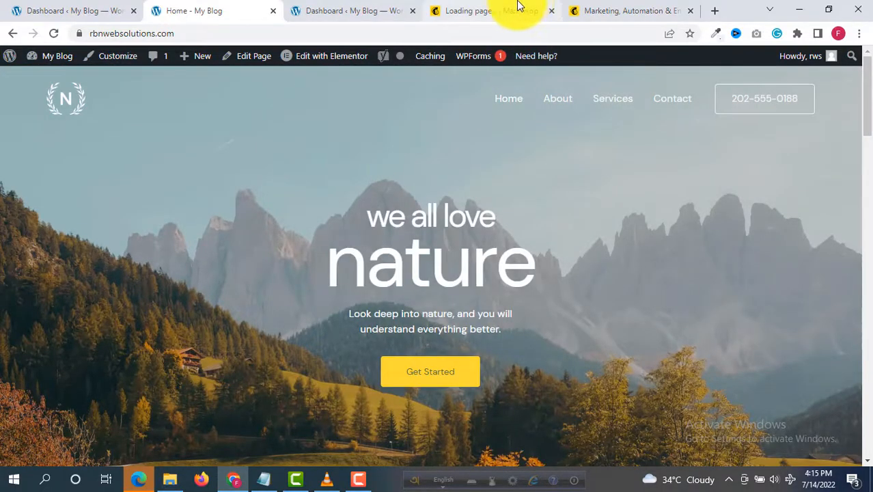
{"action": "left_click", "coordinate": [481, 8]}
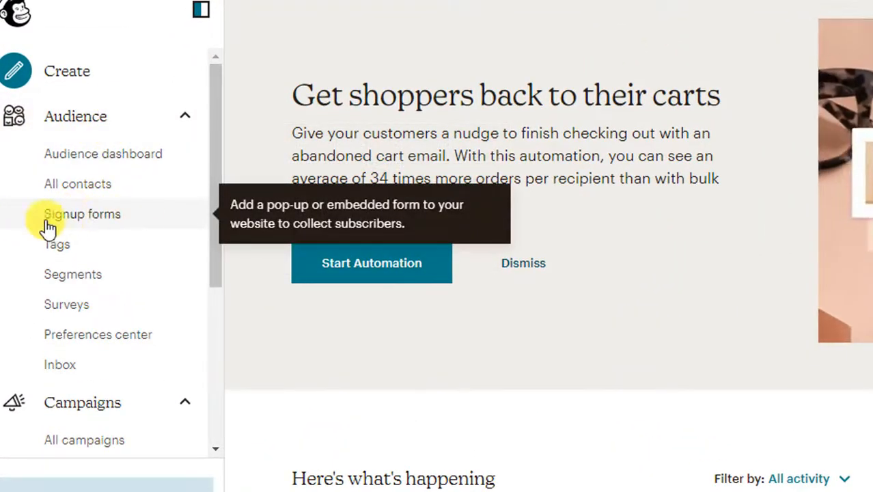
Step: Go to Audience > Signup forms and select Embedded forms to start the form builder
{"action": "left_click", "coordinate": [89, 217]}
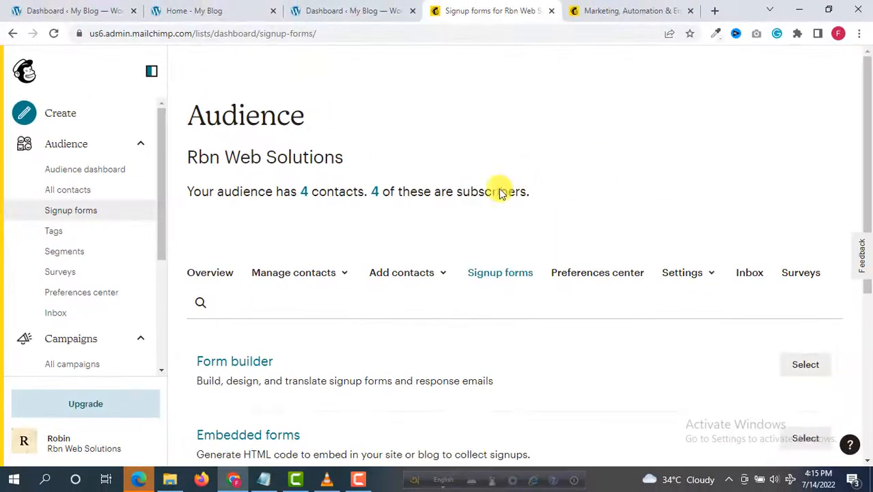
{"action": "scroll", "coordinate": [390, 230], "scroll_direction": "down", "scroll_amount": 4}
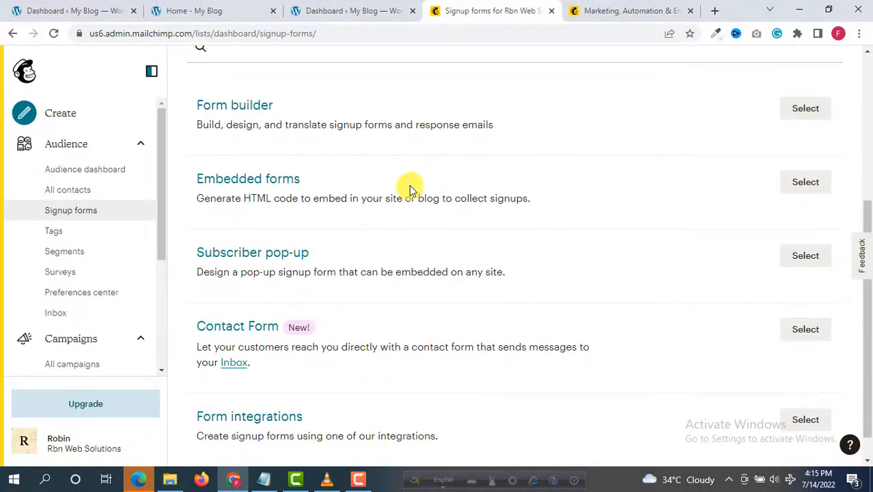
{"action": "scroll", "coordinate": [410, 185], "scroll_direction": "up", "scroll_amount": 1}
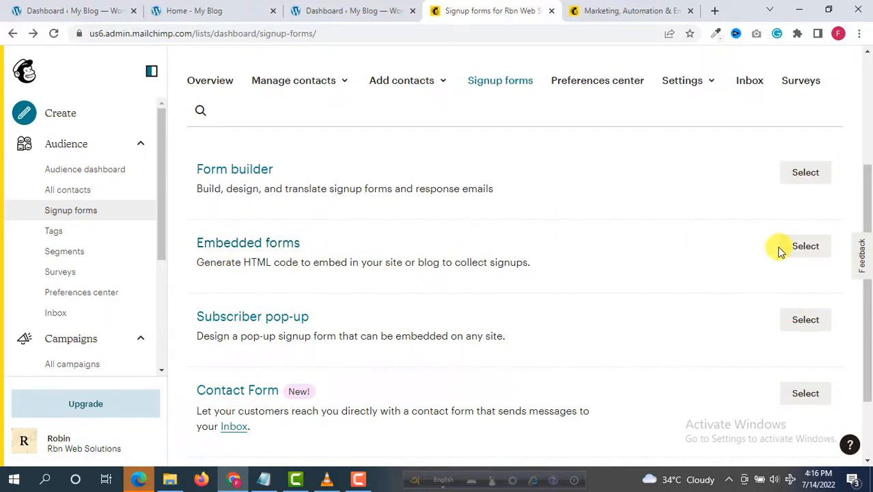
{"action": "left_click", "coordinate": [805, 250]}
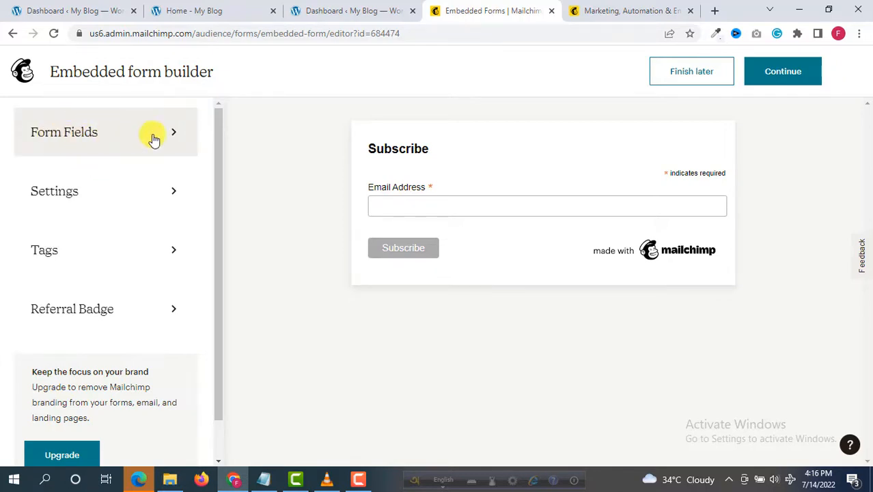
Step: Tick First Name in Form Fields so it appears below Email Address
{"action": "left_click", "coordinate": [173, 135]}
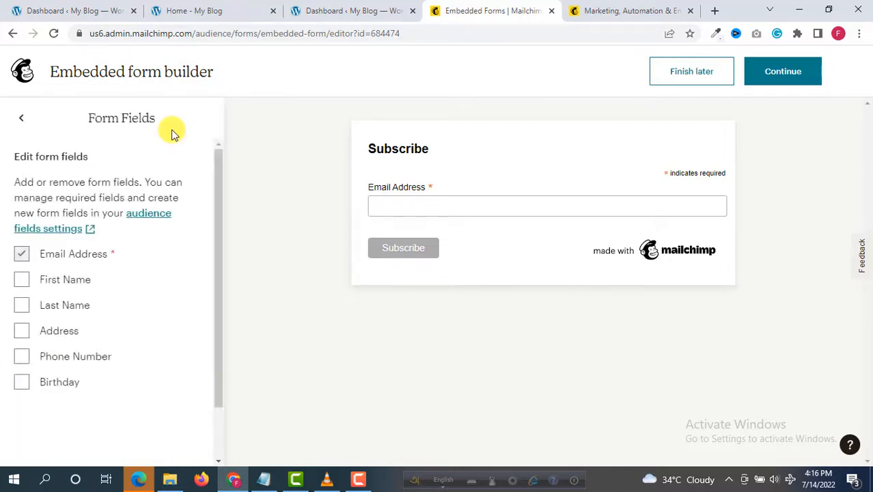
{"action": "left_click", "coordinate": [21, 287]}
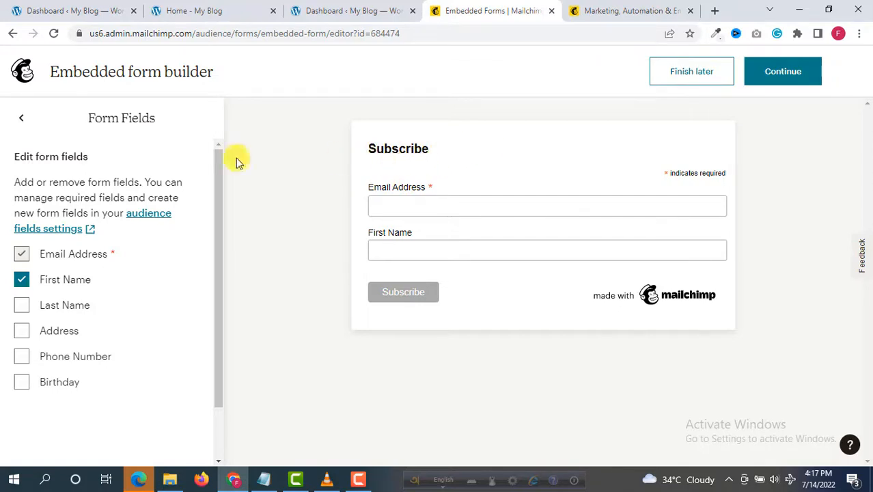
{"action": "left_click", "coordinate": [21, 121]}
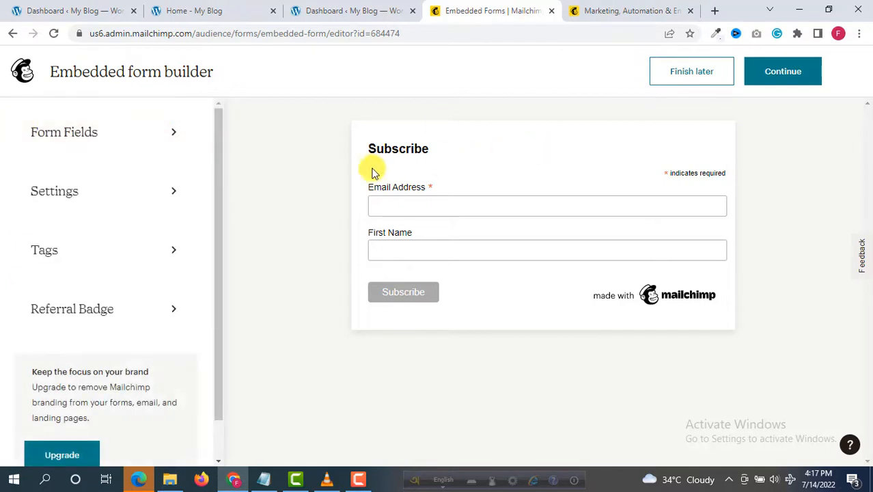
Step: Set the form title to 'Join & Get All Latest Updates.', correcting typos and capitalizing All
{"action": "left_click", "coordinate": [151, 195]}
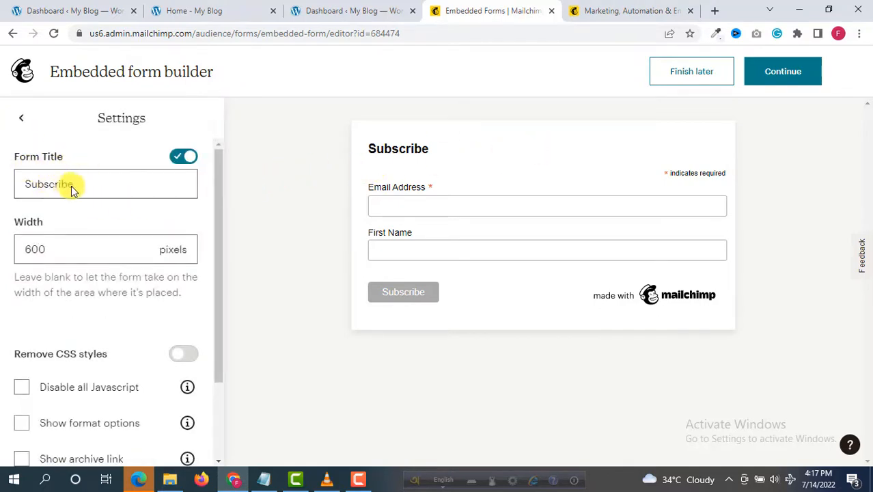
{"action": "left_click", "coordinate": [117, 188]}
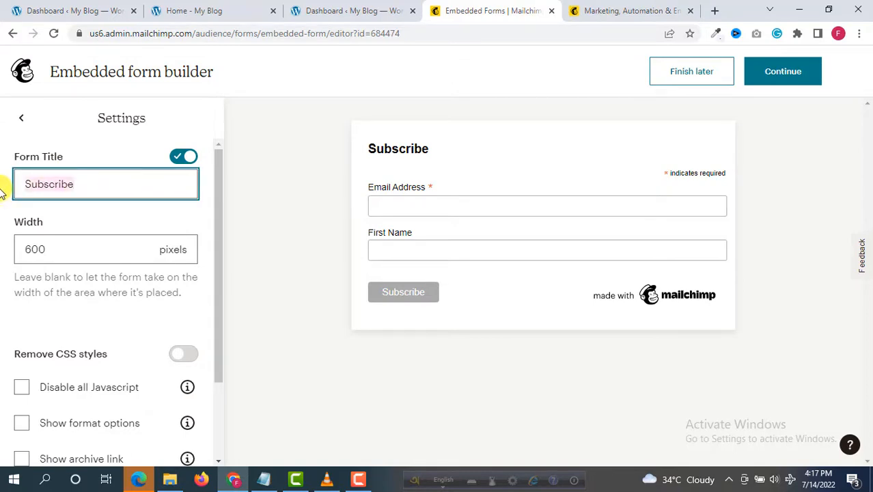
{"action": "type", "text": "Join"}
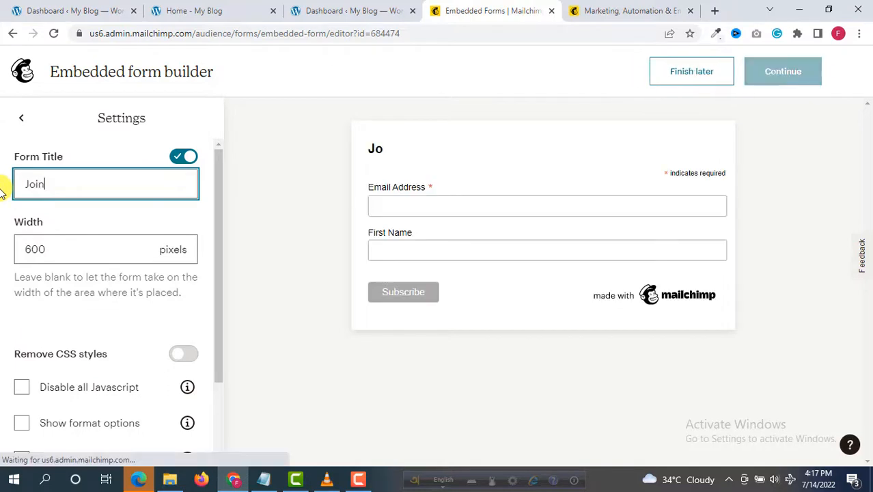
{"action": "type", "text": " a"}
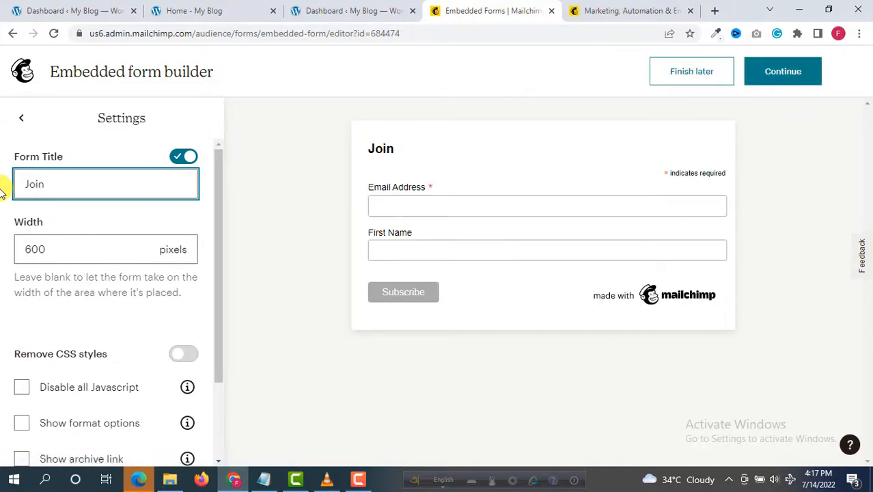
{"action": "type", "text": "& Ge"}
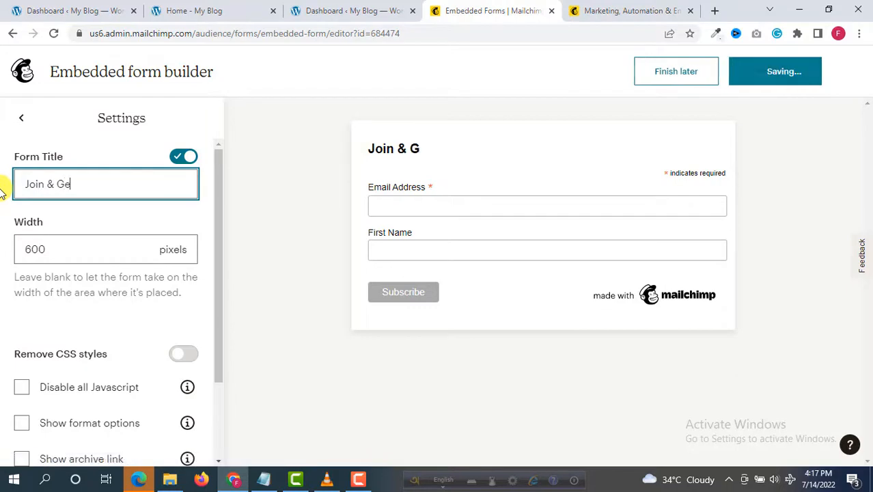
{"action": "type", "text": "t all Lat"}
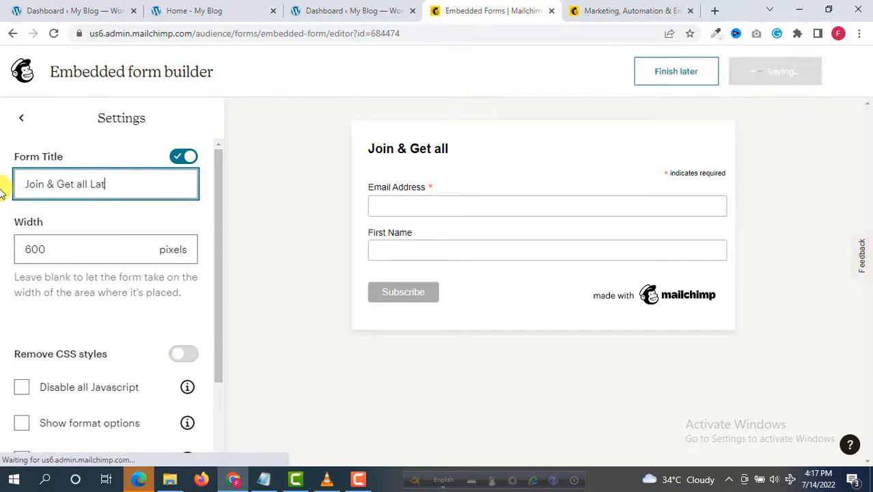
{"action": "type", "text": "est Upda"}
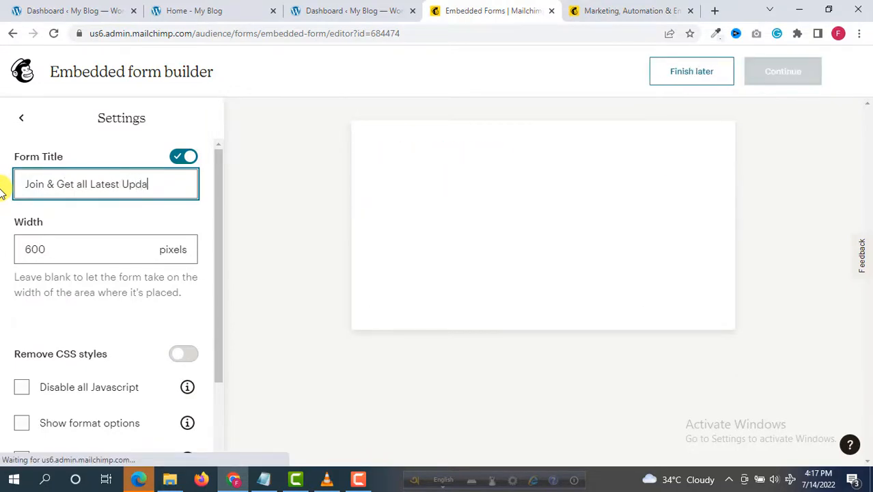
{"action": "type", "text": "rtes"}
{"action": "key", "text": "BackSpace"}
{"action": "key", "text": "BackSpace"}
{"action": "key", "text": "BackSpace"}
{"action": "key", "text": "BackSpace"}
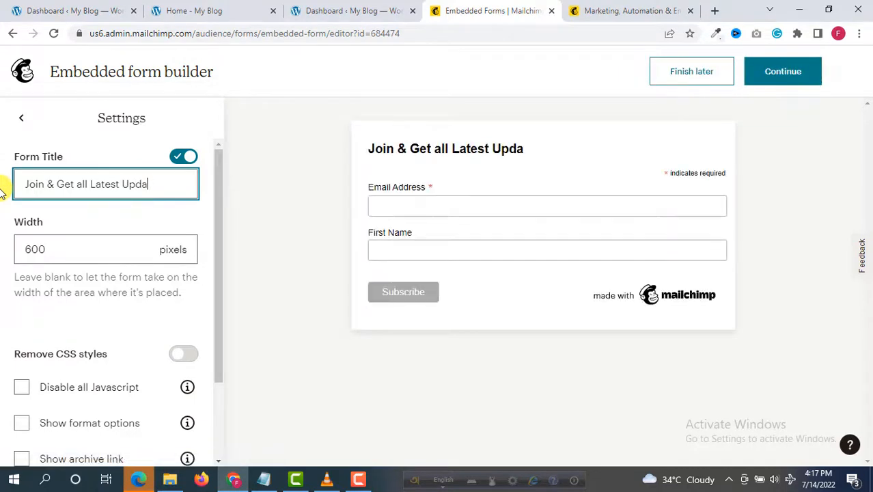
{"action": "type", "text": "tes."}
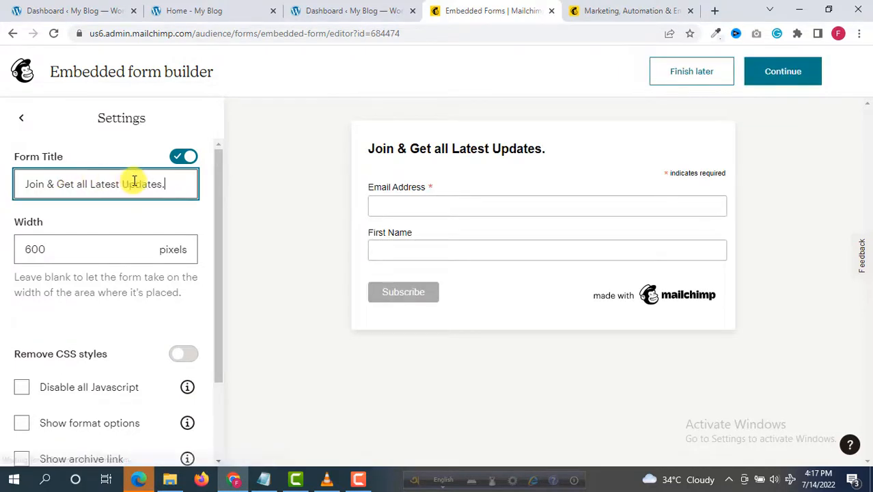
{"action": "left_click", "coordinate": [82, 184]}
{"action": "key", "text": "BackSpace"}
{"action": "type", "text": "A"}
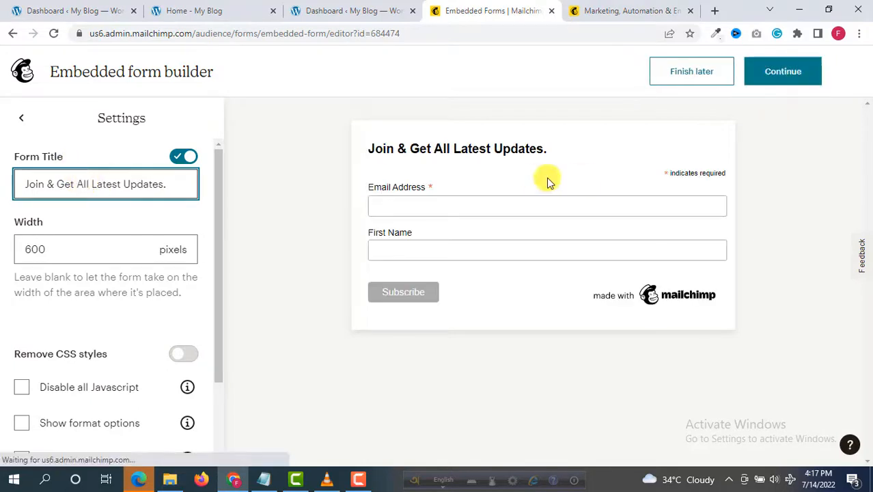
Step: Continue to the 'Your form is ready!' page and copy the embedded form code
{"action": "left_click", "coordinate": [786, 80]}
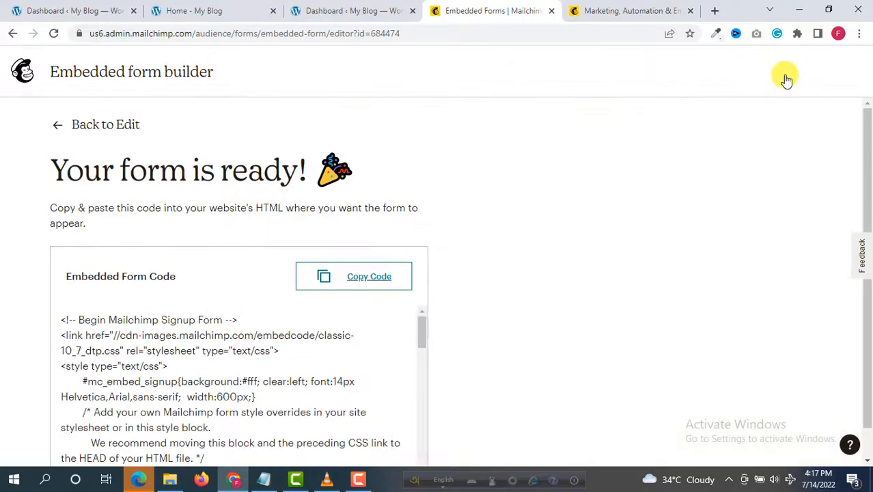
{"action": "scroll", "coordinate": [148, 142], "scroll_direction": "down", "scroll_amount": 1}
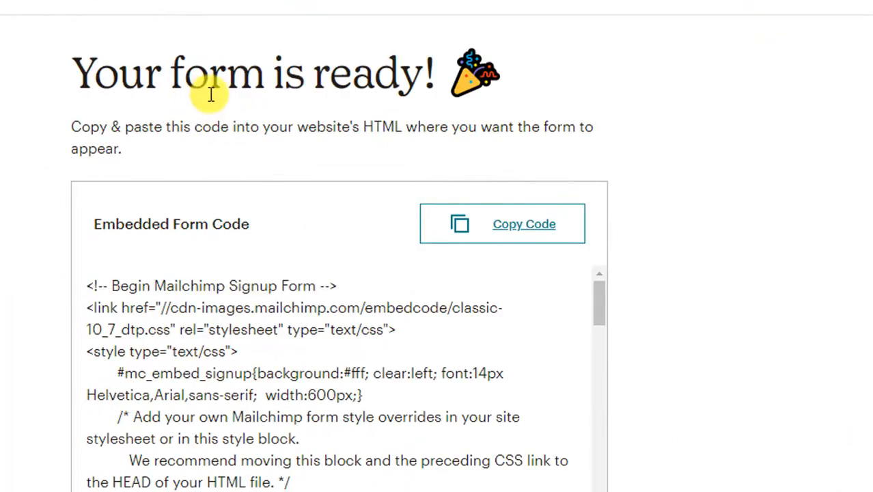
{"action": "scroll", "coordinate": [94, 308], "scroll_direction": "down", "scroll_amount": 3}
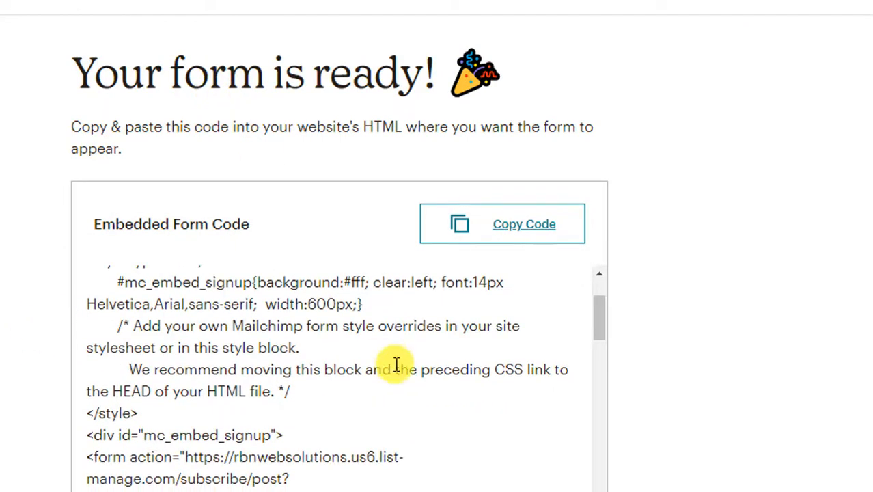
{"action": "scroll", "coordinate": [396, 366], "scroll_direction": "down", "scroll_amount": 4}
{"action": "scroll", "coordinate": [395, 370], "scroll_direction": "down", "scroll_amount": 8}
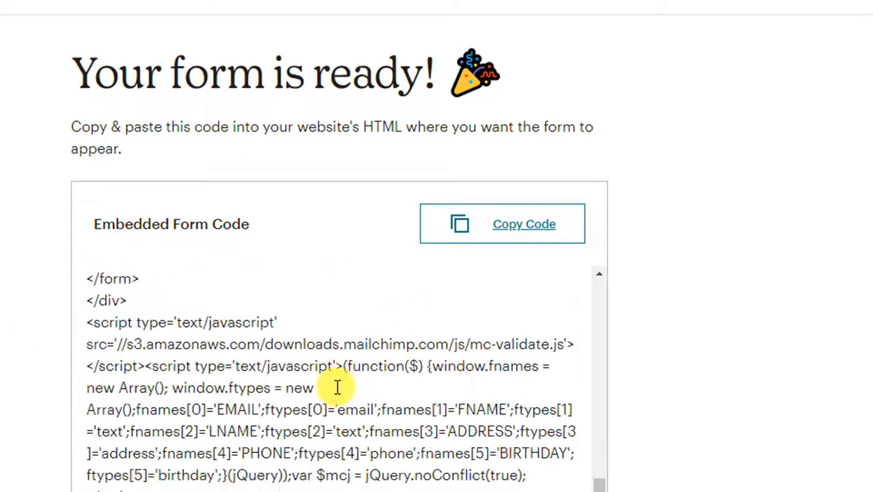
{"action": "scroll", "coordinate": [381, 332], "scroll_direction": "up", "scroll_amount": 7}
{"action": "scroll", "coordinate": [355, 381], "scroll_direction": "up", "scroll_amount": 5}
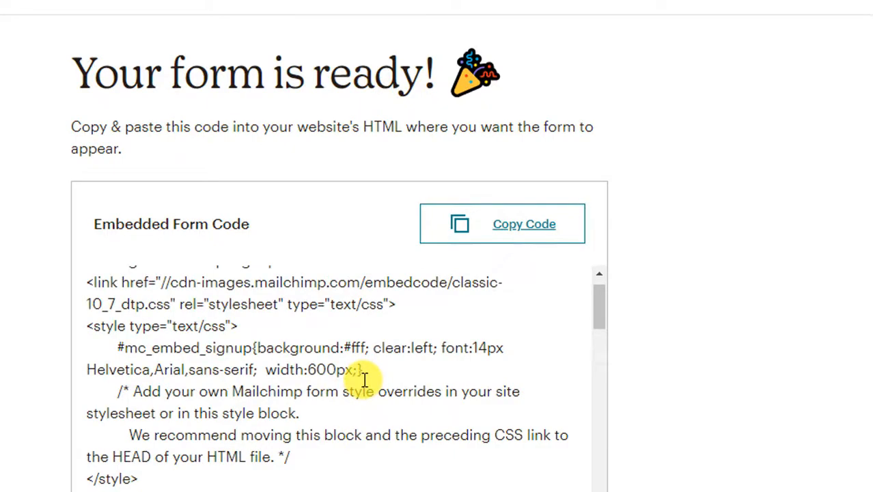
{"action": "left_click", "coordinate": [540, 237]}
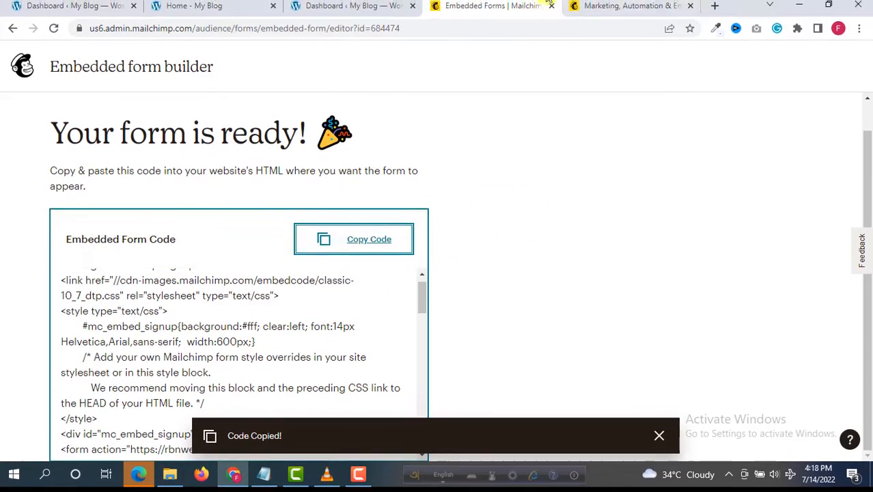
Step: From the homepage, open Edit with Elementor in a new browser tab
{"action": "left_click", "coordinate": [216, 15]}
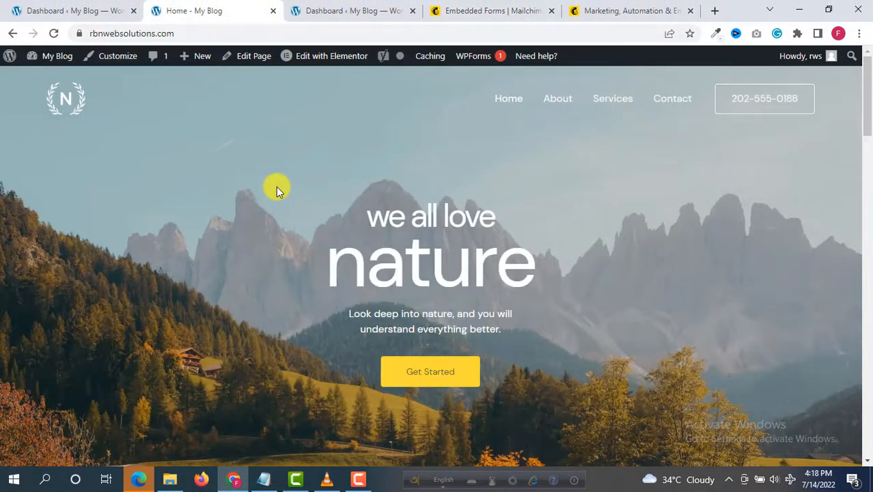
{"action": "scroll", "coordinate": [276, 188], "scroll_direction": "down", "scroll_amount": 10}
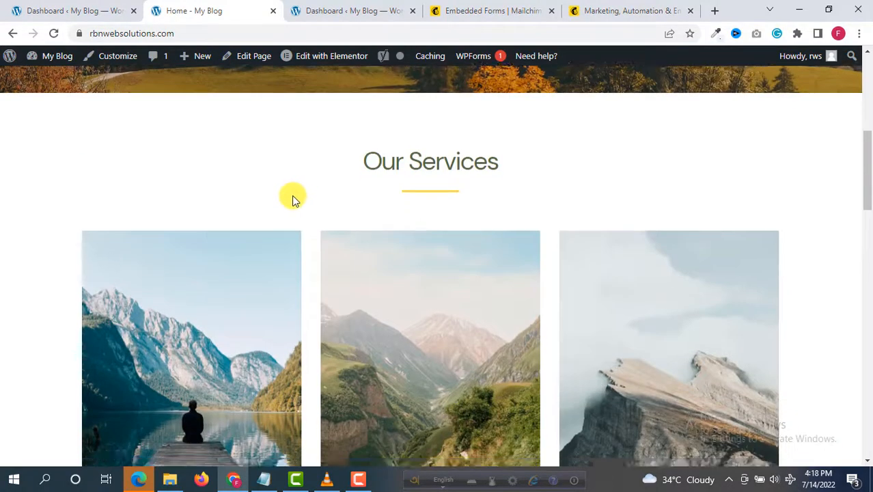
{"action": "scroll", "coordinate": [292, 199], "scroll_direction": "up", "scroll_amount": 2}
{"action": "scroll", "coordinate": [292, 198], "scroll_direction": "down", "scroll_amount": 5}
{"action": "scroll", "coordinate": [292, 198], "scroll_direction": "up", "scroll_amount": 2}
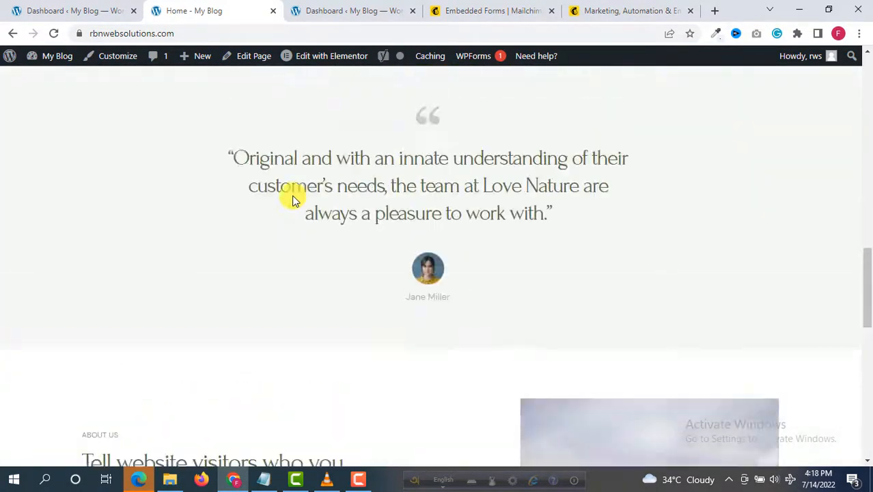
{"action": "scroll", "coordinate": [292, 196], "scroll_direction": "down", "scroll_amount": 8}
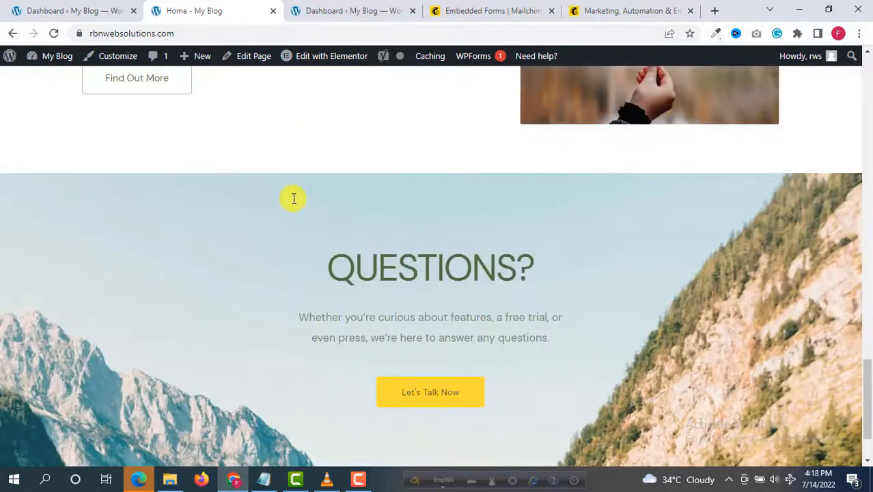
{"action": "scroll", "coordinate": [437, 308], "scroll_direction": "up", "scroll_amount": 2}
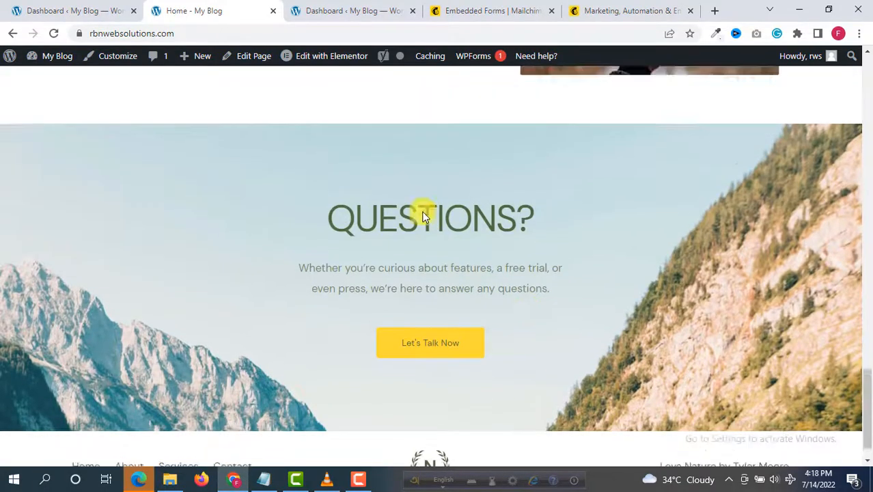
{"action": "scroll", "coordinate": [221, 117], "scroll_direction": "up", "scroll_amount": 4}
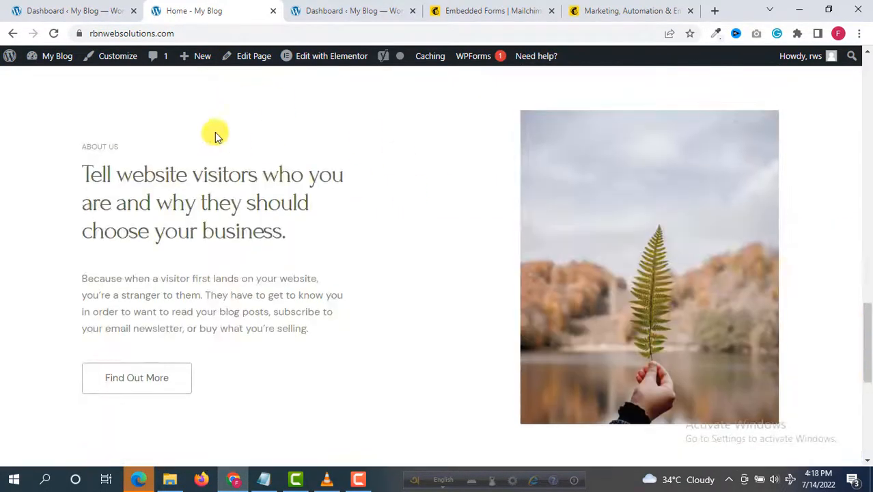
{"action": "mouse_move", "coordinate": [289, 71]}
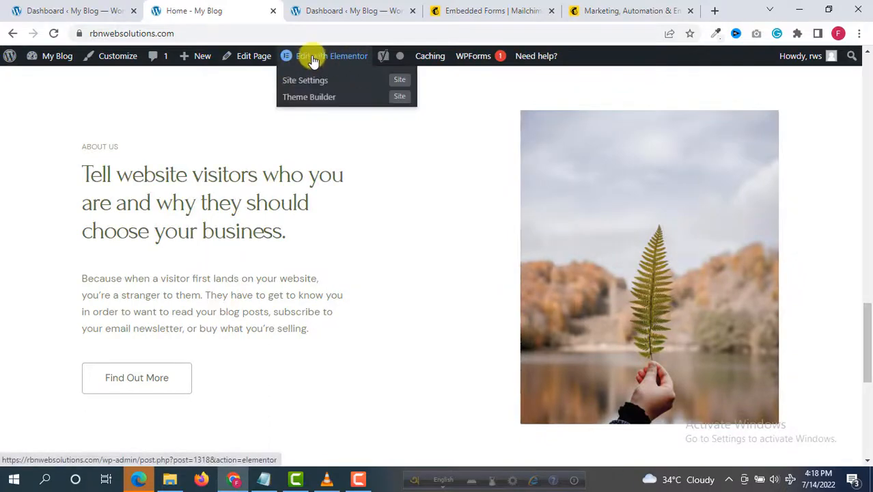
{"action": "right_click", "coordinate": [312, 60]}
{"action": "left_click", "coordinate": [345, 64]}
Step: Show the site's About page from the site menu
{"action": "scroll", "coordinate": [285, 127], "scroll_direction": "up", "scroll_amount": 5}
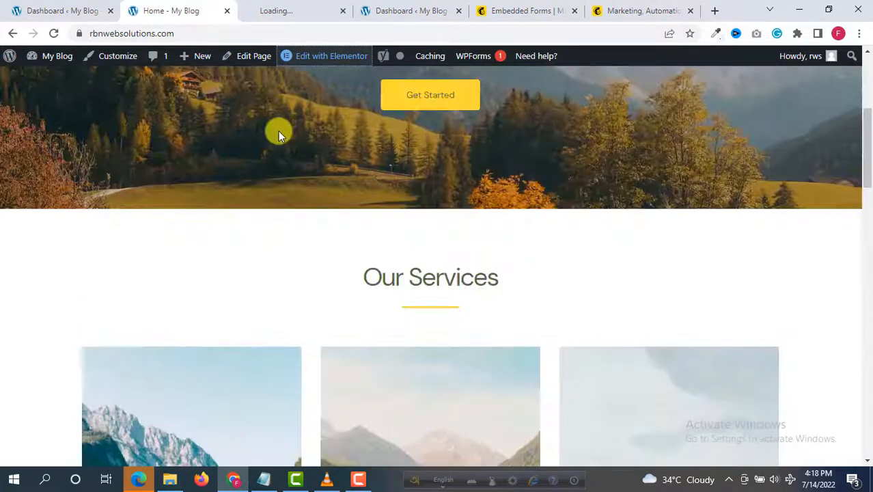
{"action": "scroll", "coordinate": [278, 130], "scroll_direction": "up", "scroll_amount": 4}
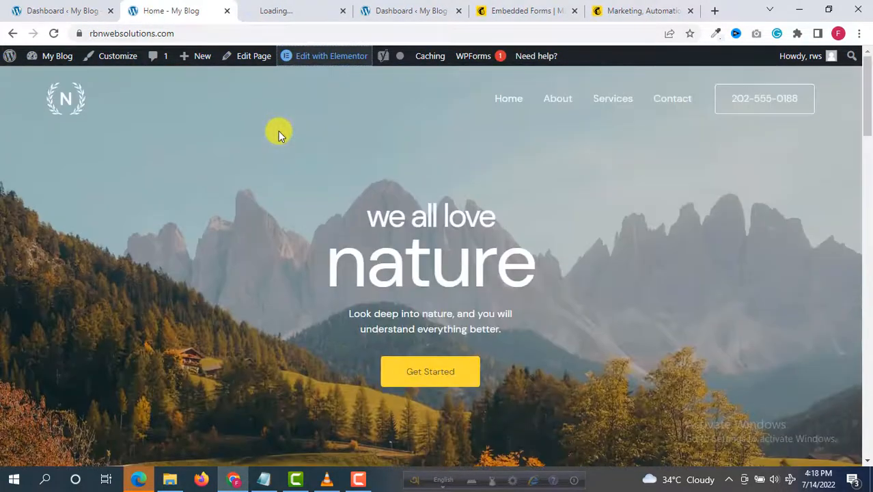
{"action": "left_click", "coordinate": [555, 101]}
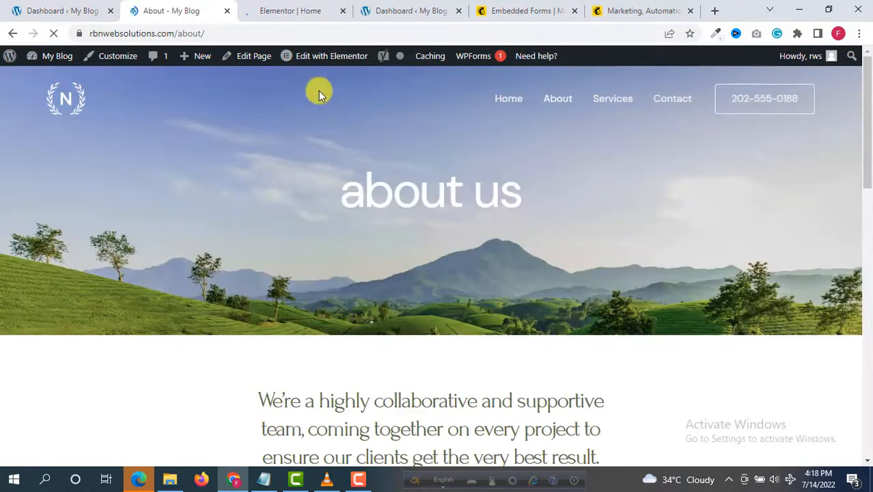
{"action": "mouse_move", "coordinate": [310, 60]}
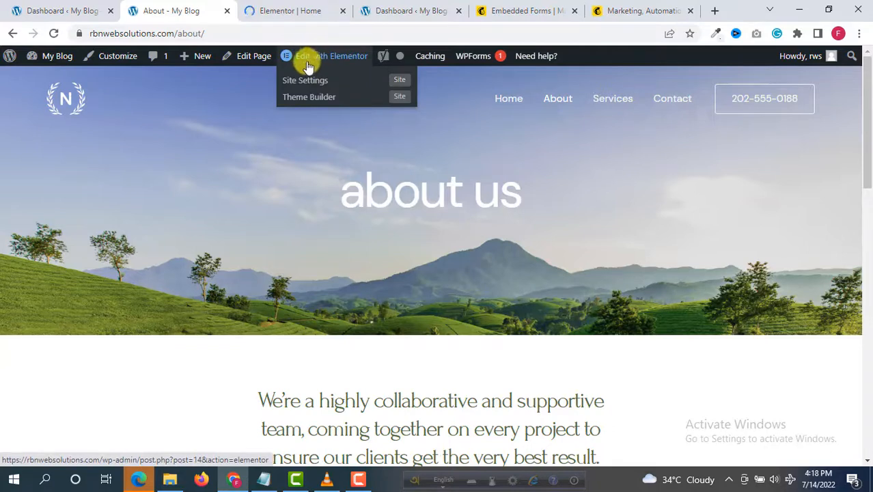
Step: Add a new three-column section below the Questions banner in the Elementor homepage
{"action": "left_click", "coordinate": [292, 8]}
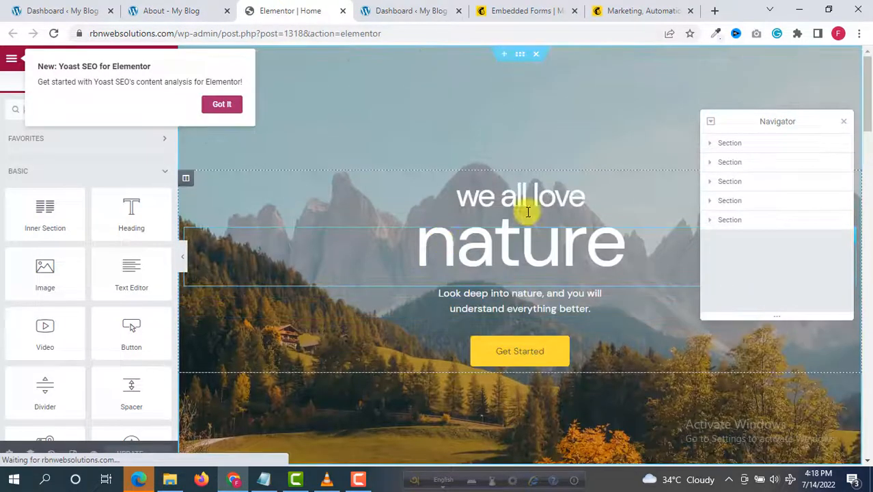
{"action": "scroll", "coordinate": [870, 114], "scroll_direction": "down", "scroll_amount": 15}
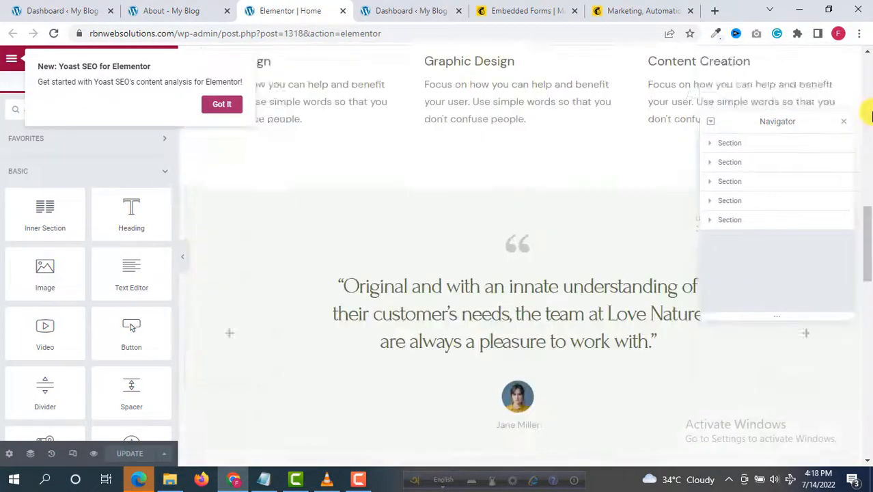
{"action": "scroll", "coordinate": [870, 115], "scroll_direction": "down", "scroll_amount": 3}
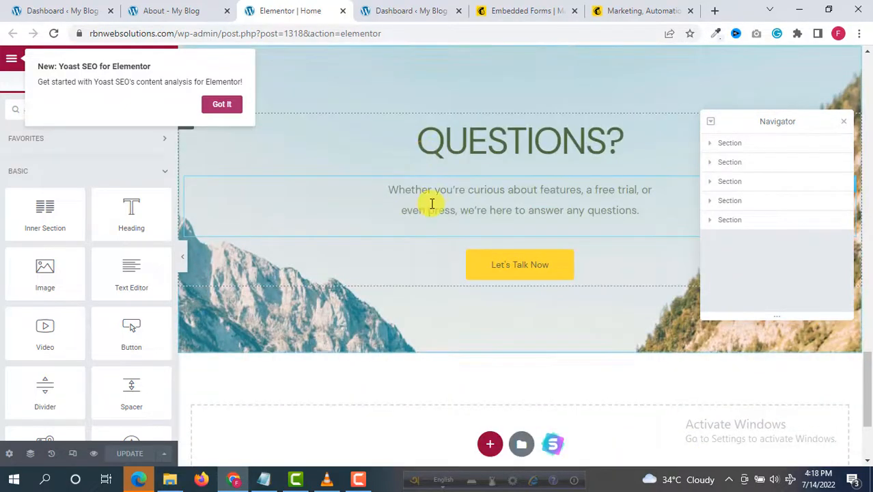
{"action": "scroll", "coordinate": [442, 204], "scroll_direction": "up", "scroll_amount": 2}
{"action": "scroll", "coordinate": [453, 206], "scroll_direction": "down", "scroll_amount": 2}
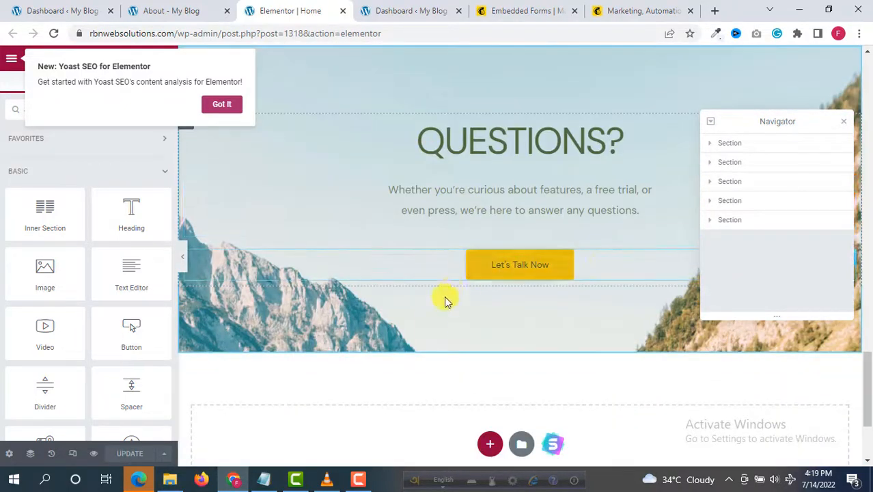
{"action": "scroll", "coordinate": [497, 162], "scroll_direction": "up", "scroll_amount": 1}
{"action": "scroll", "coordinate": [497, 162], "scroll_direction": "up", "scroll_amount": 10}
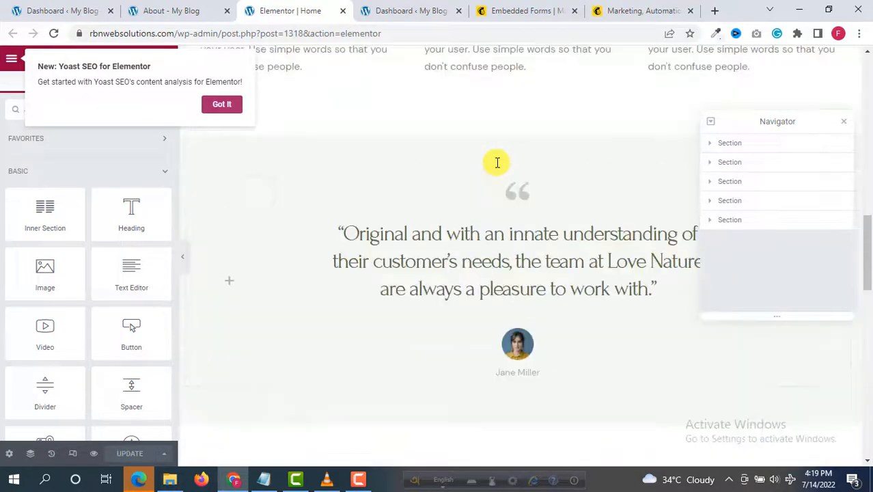
{"action": "scroll", "coordinate": [472, 318], "scroll_direction": "down", "scroll_amount": 1}
{"action": "scroll", "coordinate": [477, 319], "scroll_direction": "down", "scroll_amount": 12}
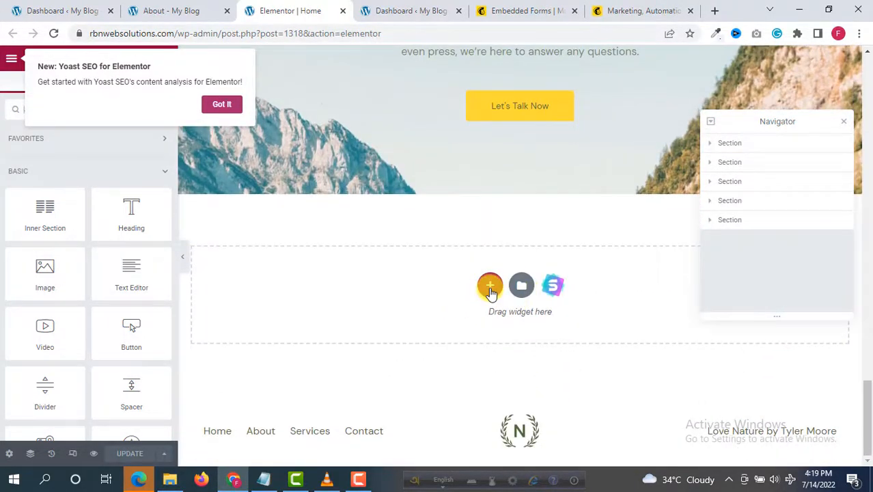
{"action": "left_click", "coordinate": [490, 288]}
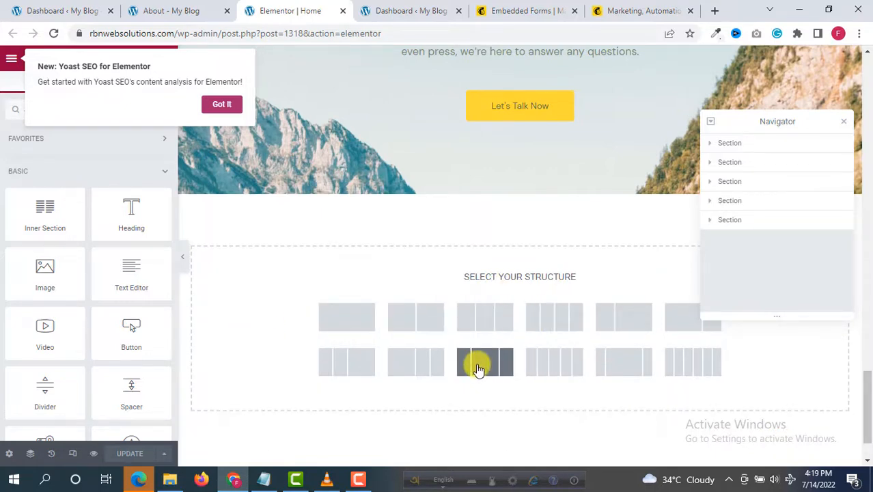
{"action": "left_click", "coordinate": [487, 305]}
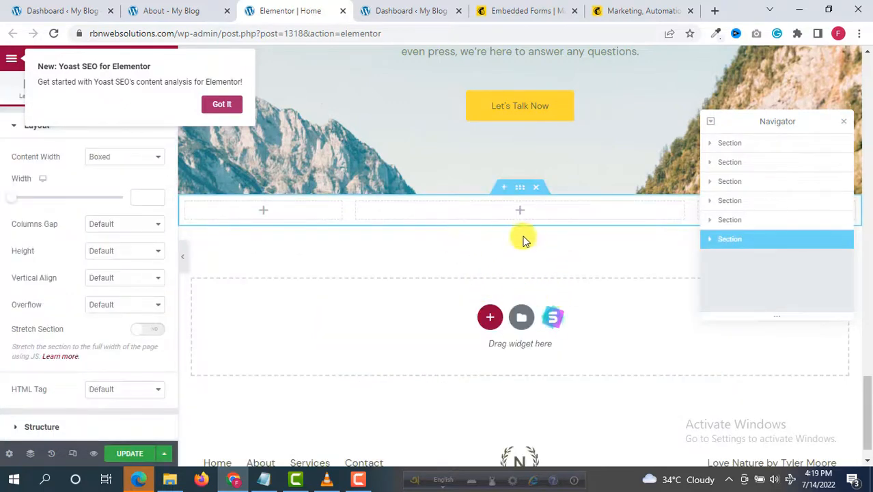
{"action": "left_click", "coordinate": [518, 212]}
Step: Dismiss the Yoast prompt and drop an HTML widget, found by searching 'html', into the middle column
{"action": "left_click", "coordinate": [222, 105]}
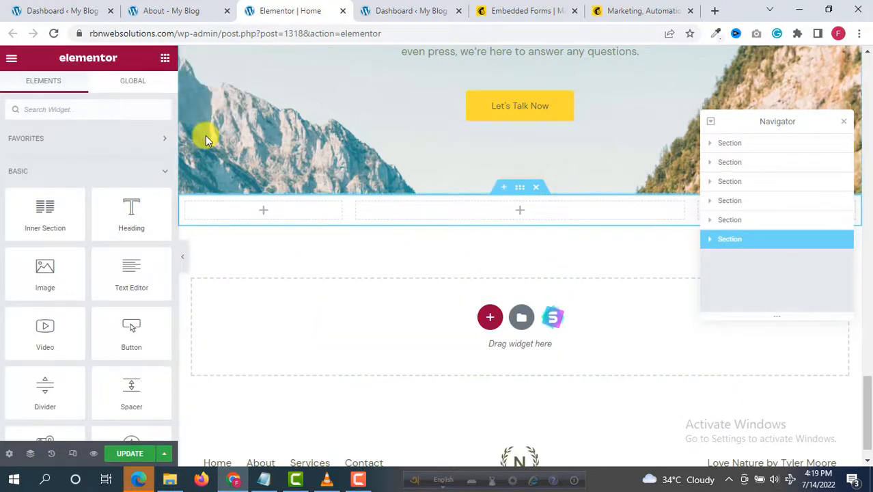
{"action": "left_click", "coordinate": [64, 108]}
{"action": "type", "text": "html"}
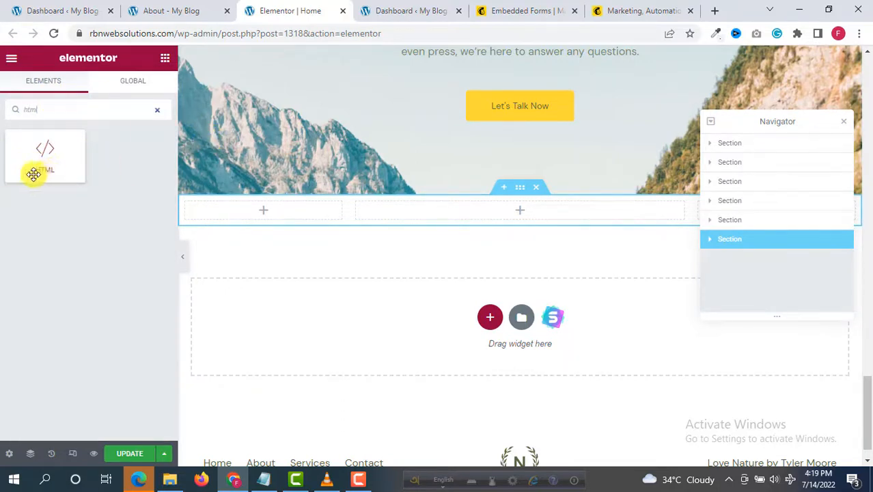
{"action": "left_click_drag", "start_coordinate": [34, 174], "coordinate": [509, 212]}
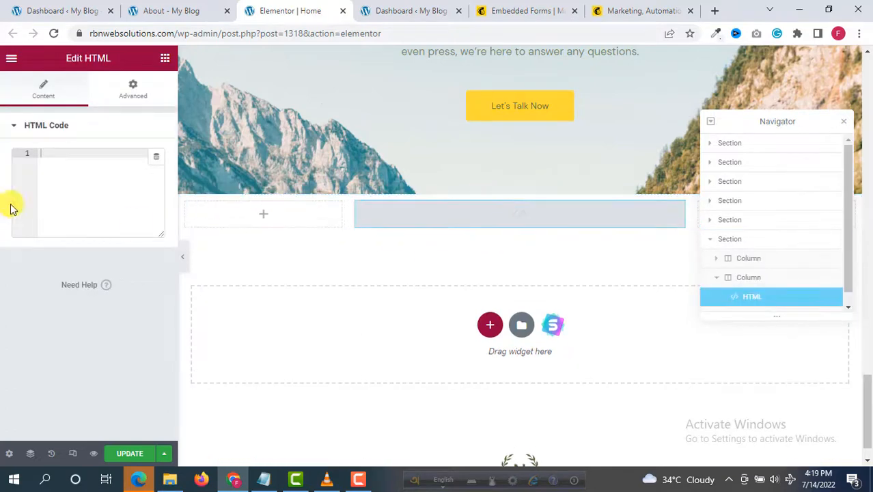
Step: Paste the copied Mailchimp embed code into the HTML widget's code box
{"action": "left_click", "coordinate": [553, 8]}
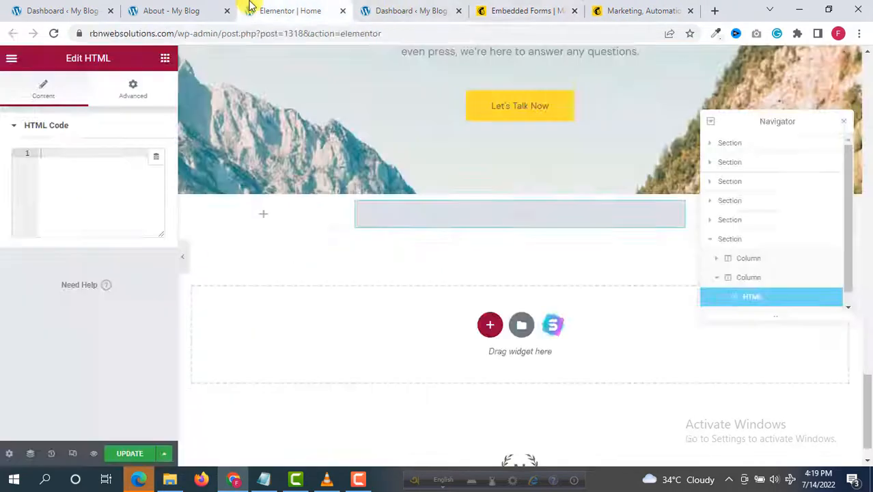
{"action": "left_click", "coordinate": [249, 8]}
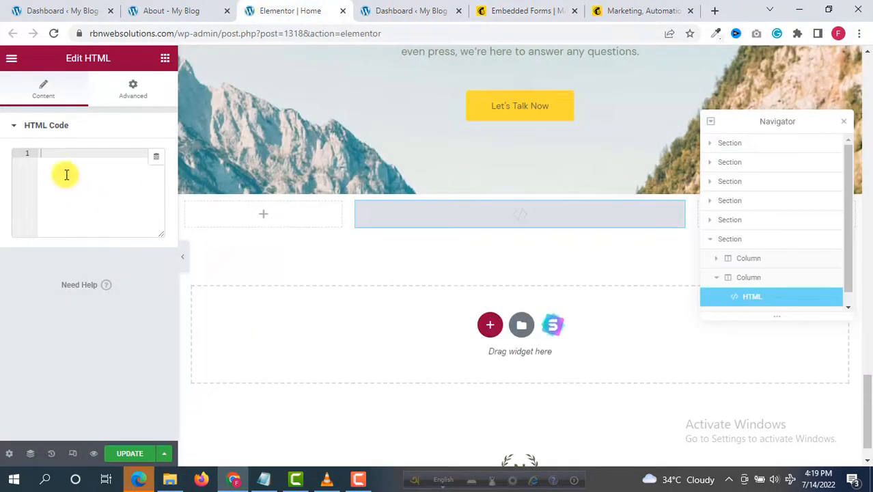
{"action": "right_click", "coordinate": [59, 164]}
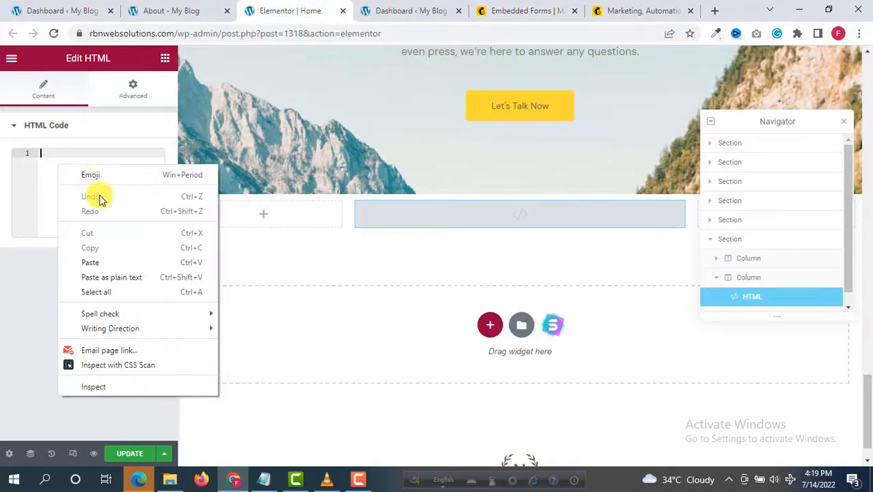
{"action": "left_click", "coordinate": [89, 260]}
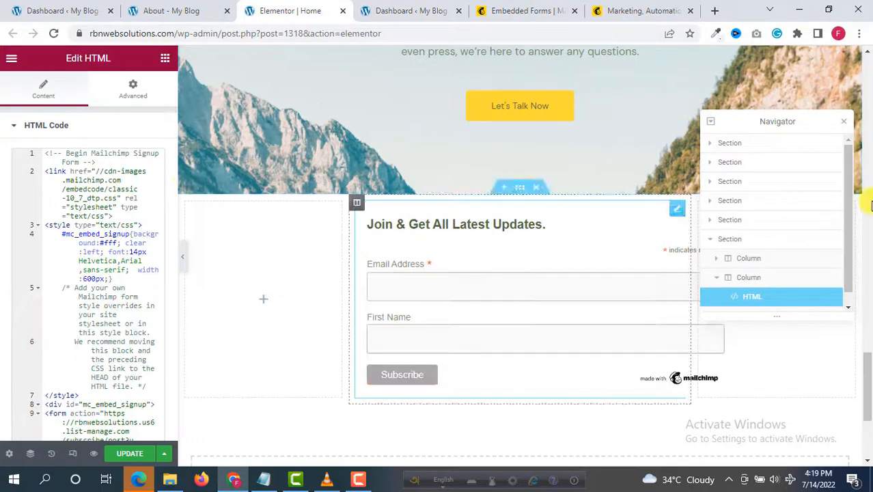
Step: Widen the form's middle column to about 62.7% and update the page
{"action": "left_click", "coordinate": [846, 128]}
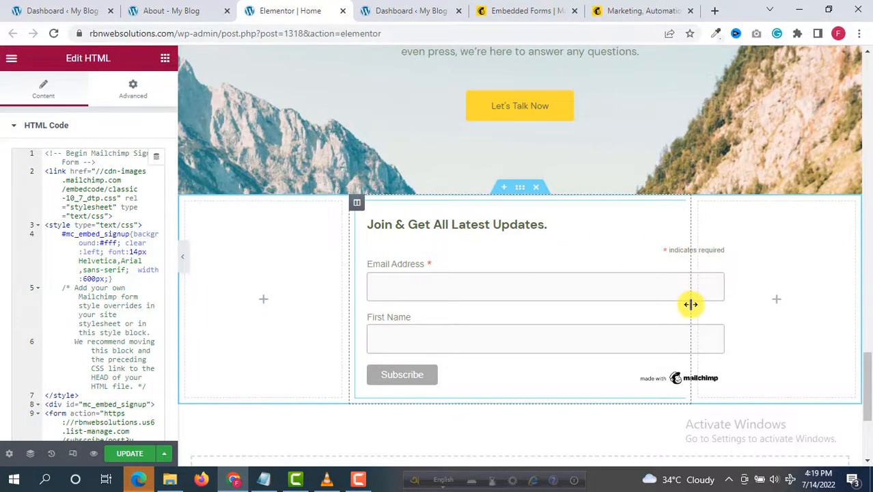
{"action": "left_click_drag", "start_coordinate": [690, 304], "coordinate": [747, 304]}
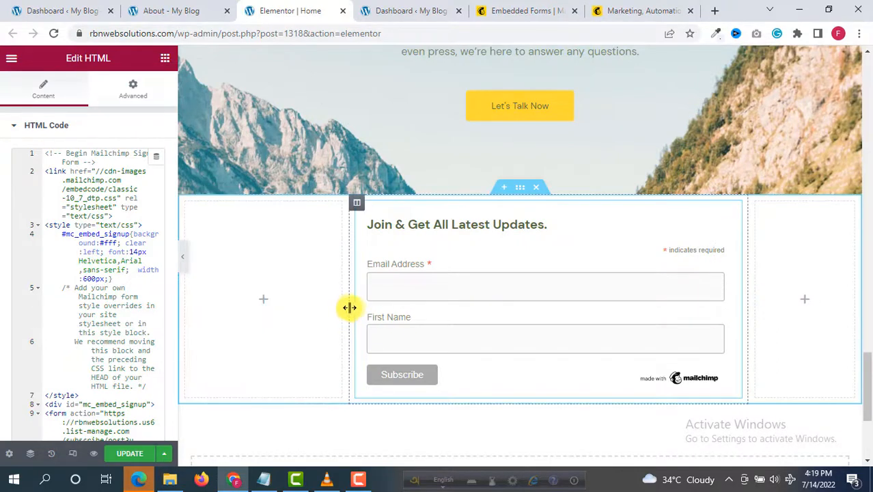
{"action": "left_click_drag", "start_coordinate": [346, 307], "coordinate": [316, 312]}
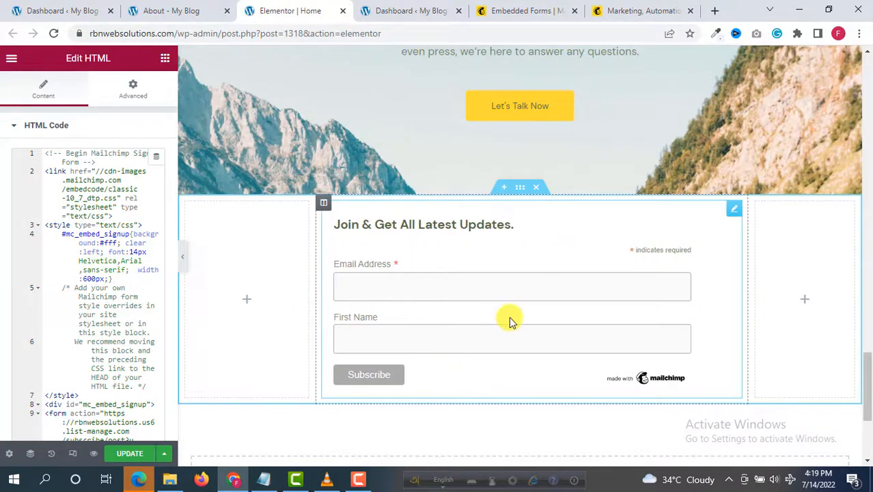
{"action": "scroll", "coordinate": [510, 316], "scroll_direction": "down", "scroll_amount": 3}
{"action": "left_click", "coordinate": [136, 455]}
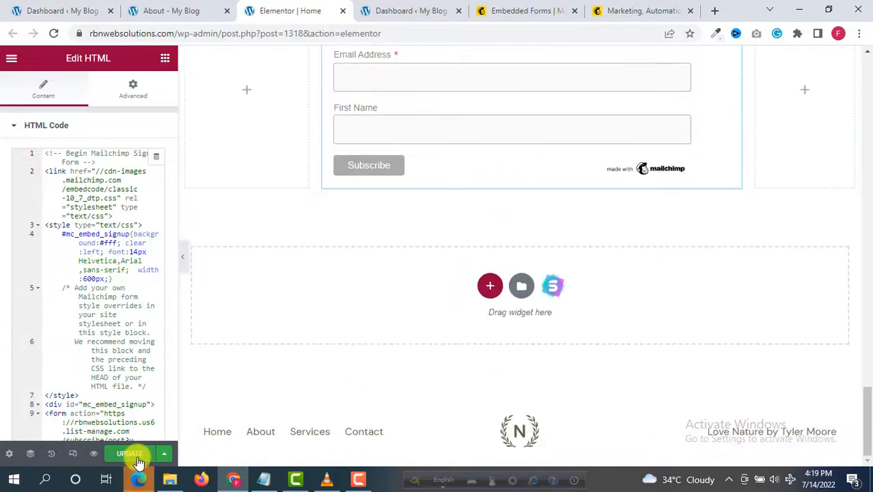
{"action": "left_click", "coordinate": [196, 10]}
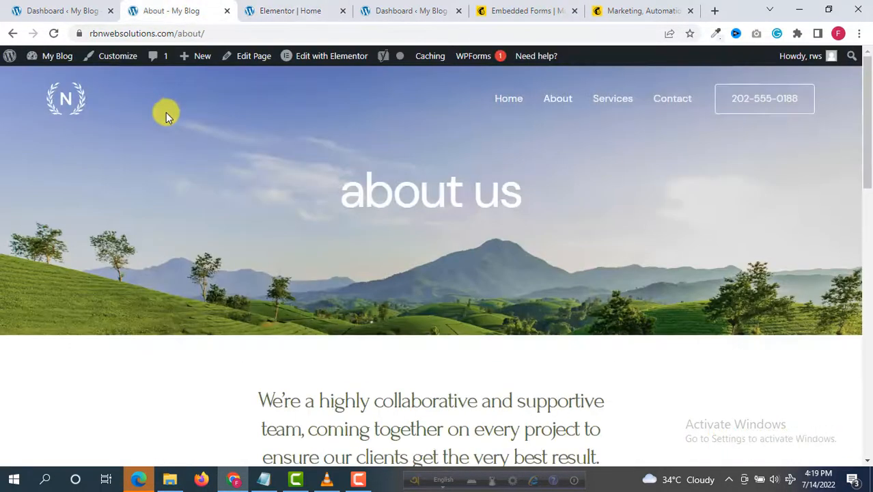
Step: On the live home page, submit a test email address and first name through the signup form
{"action": "left_click", "coordinate": [50, 106]}
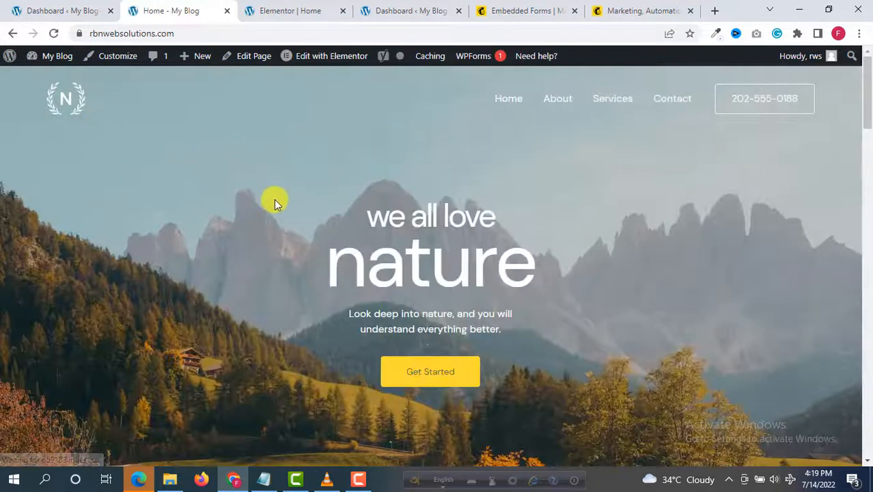
{"action": "scroll", "coordinate": [277, 205], "scroll_direction": "down", "scroll_amount": 5}
{"action": "scroll", "coordinate": [281, 206], "scroll_direction": "down", "scroll_amount": 15}
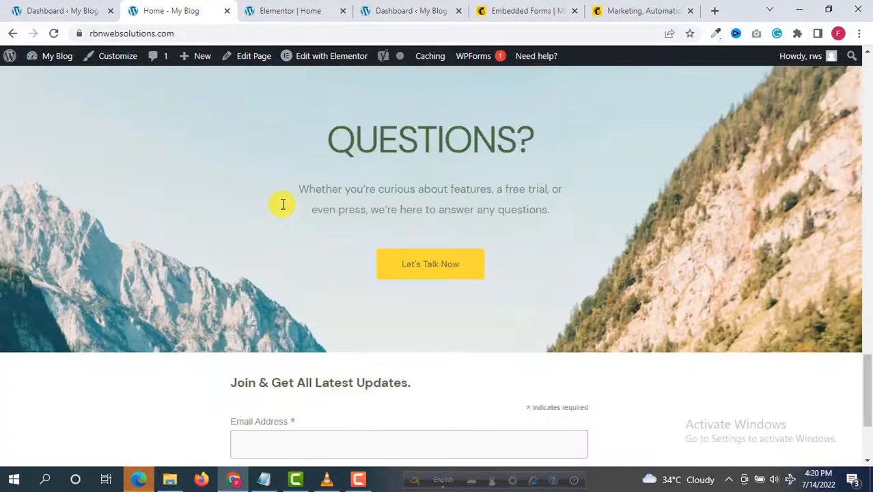
{"action": "scroll", "coordinate": [280, 202], "scroll_direction": "down", "scroll_amount": 1}
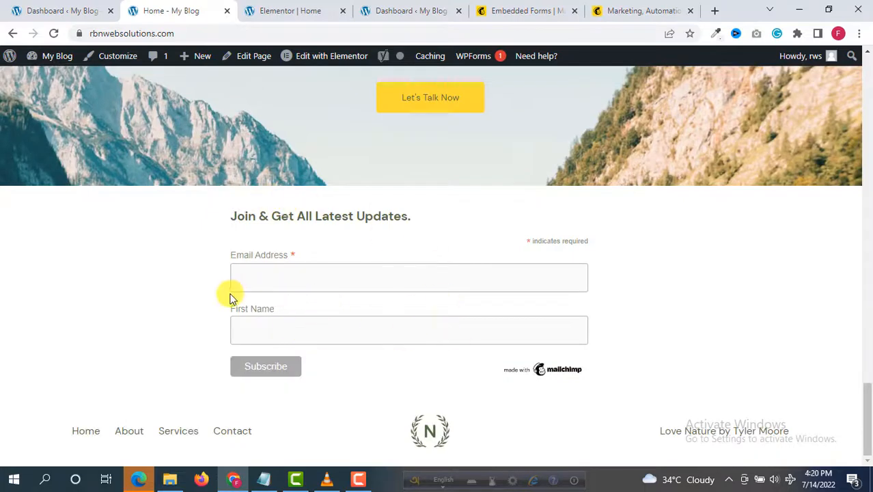
{"action": "left_click", "coordinate": [305, 280]}
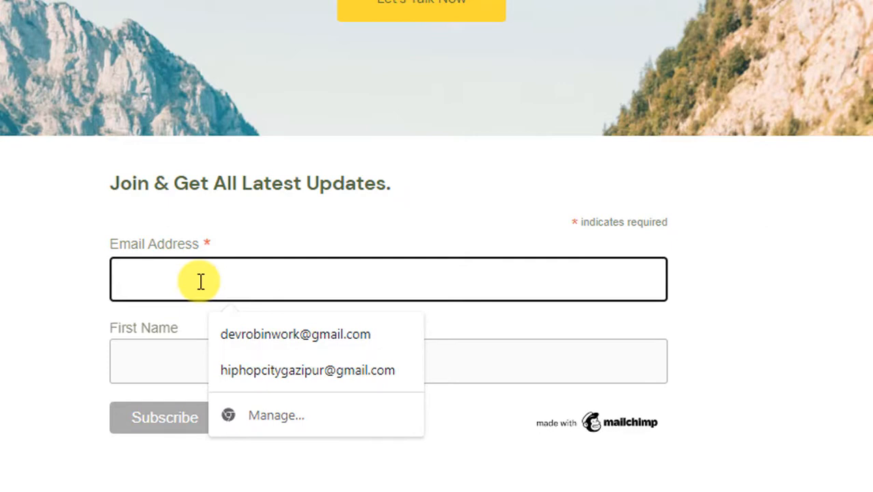
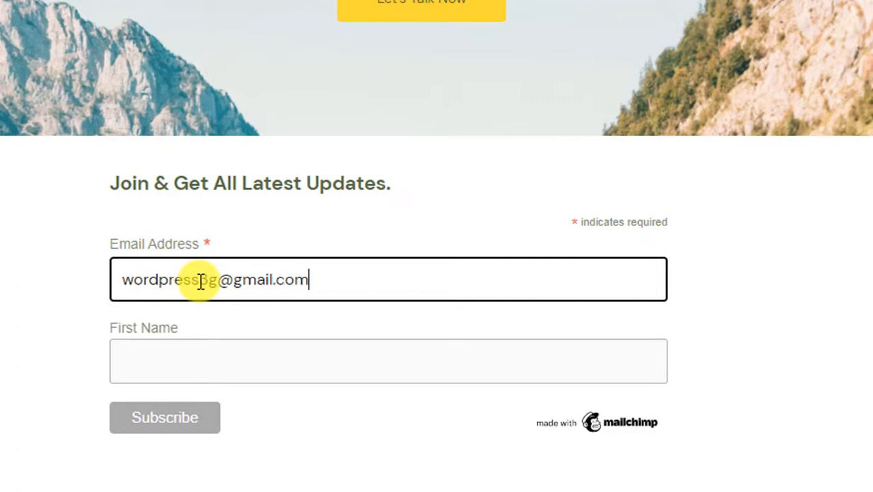
{"action": "left_click", "coordinate": [190, 360]}
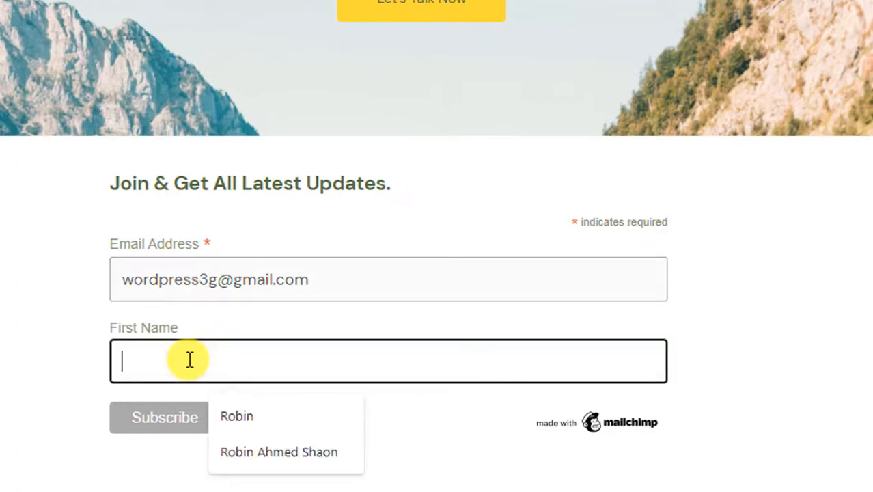
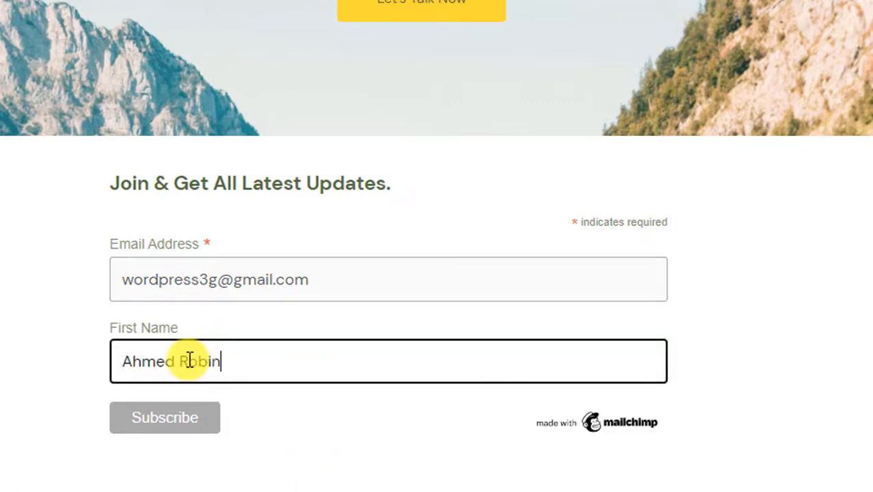
{"action": "left_click", "coordinate": [179, 429]}
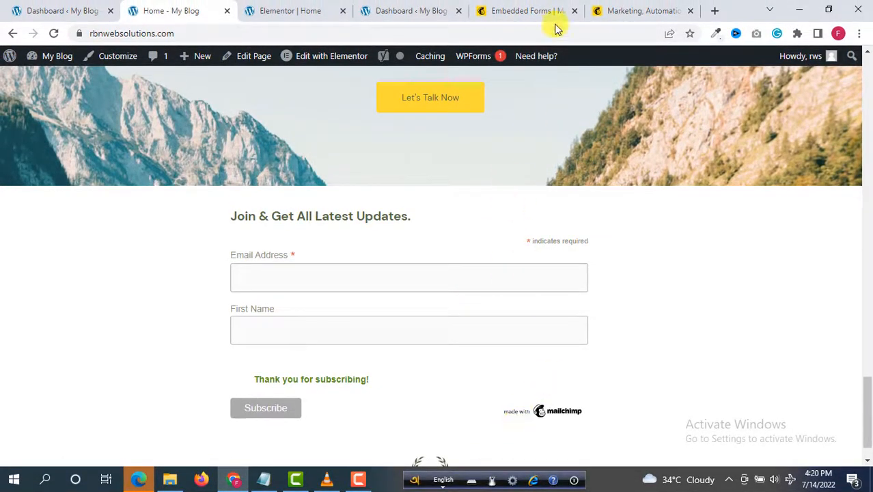
Step: Back in Mailchimp, open Audience > All contacts and scroll to find the test subscriber at the top
{"action": "left_click", "coordinate": [519, 10]}
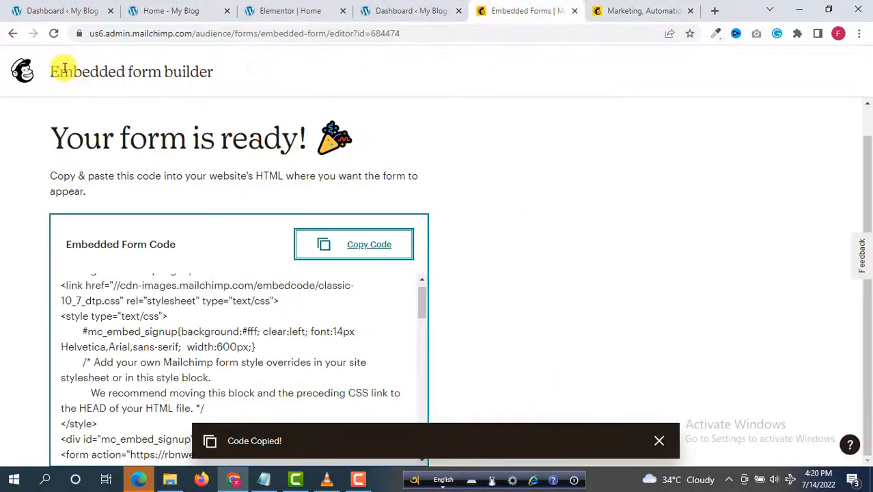
{"action": "left_click", "coordinate": [15, 34]}
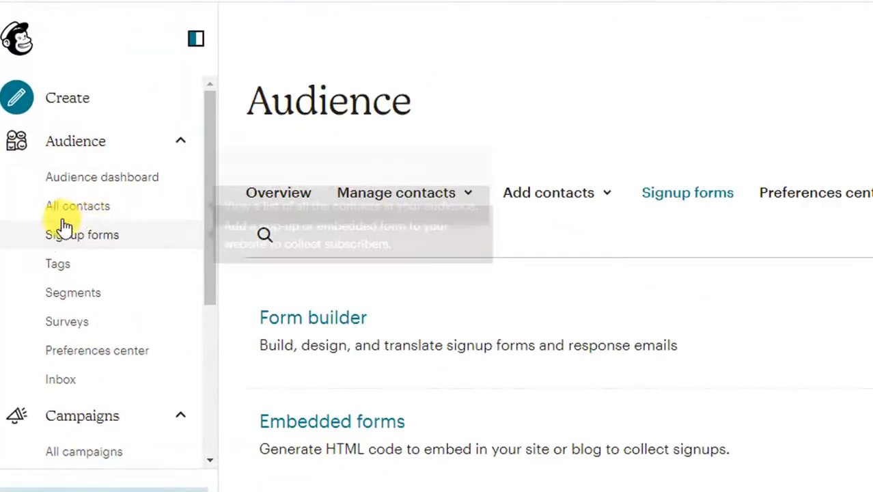
{"action": "left_click", "coordinate": [79, 215]}
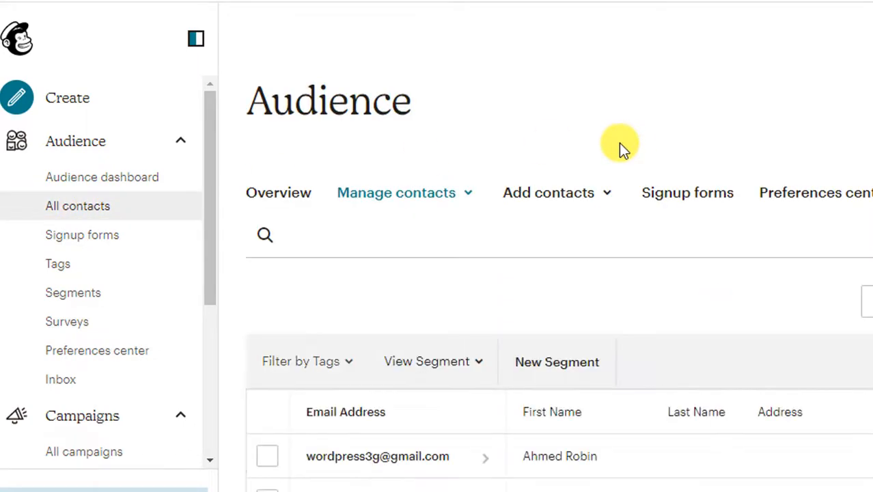
{"action": "scroll", "coordinate": [542, 148], "scroll_direction": "down", "scroll_amount": 4}
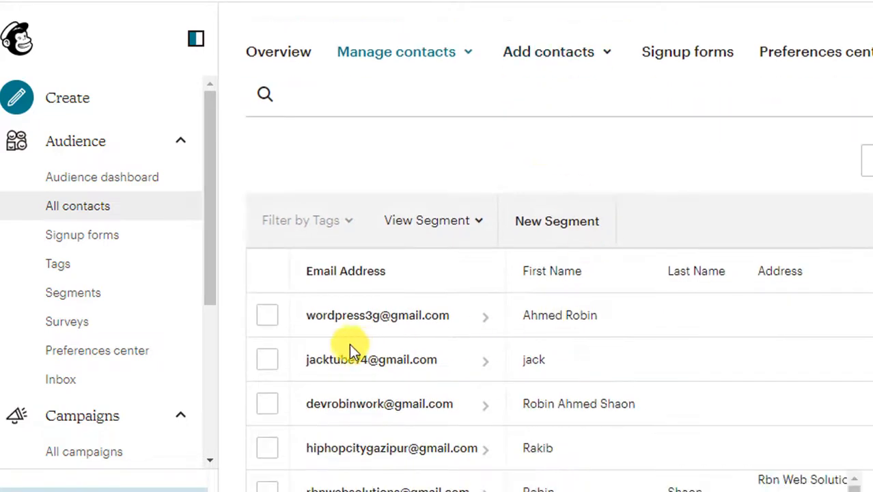